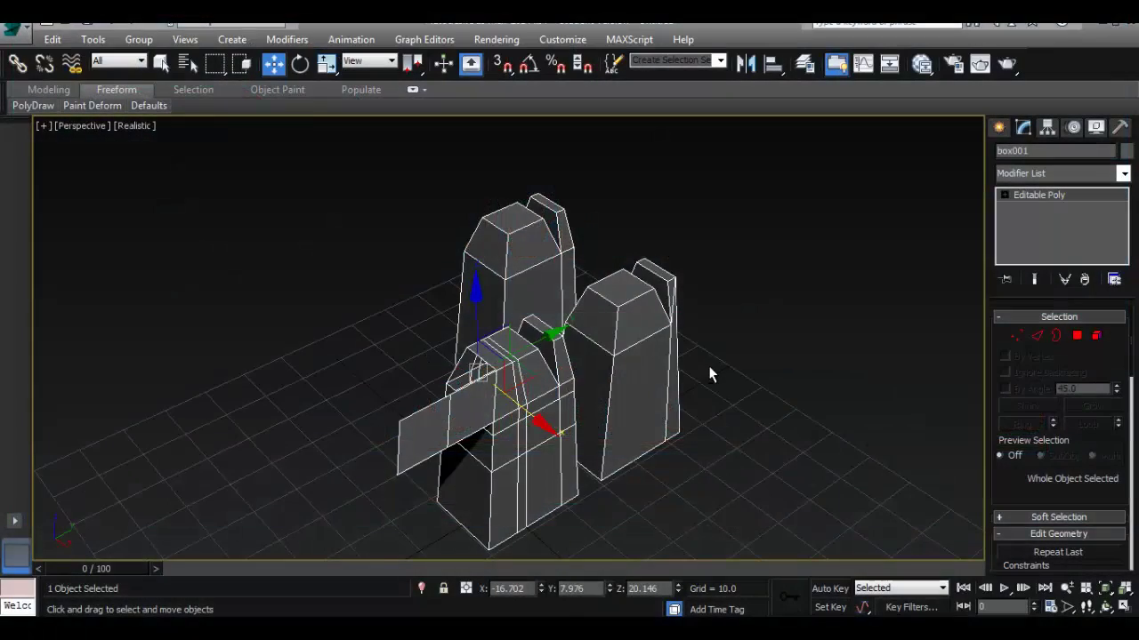
- Delete all the tapered block objects so that the scene is empty
mouse_move(709, 376)
middle_down()
mouse_move(709, 328)
mouse_move(700, 388)
mouse_move(698, 357)
middle_up()
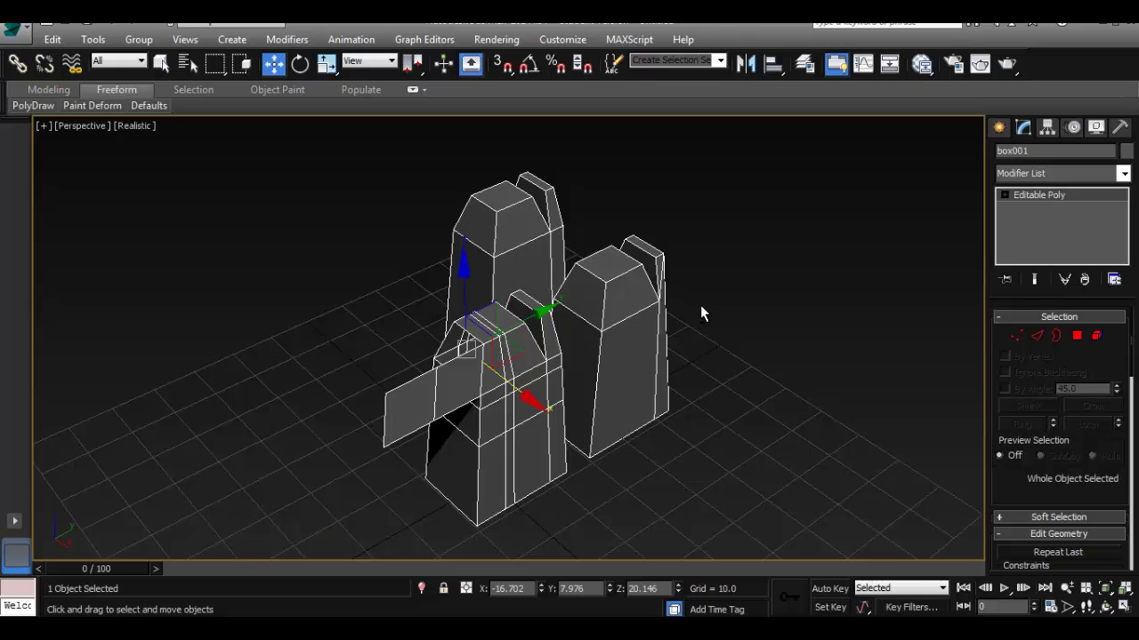
alt+middle_drag(702, 312, 747, 306)
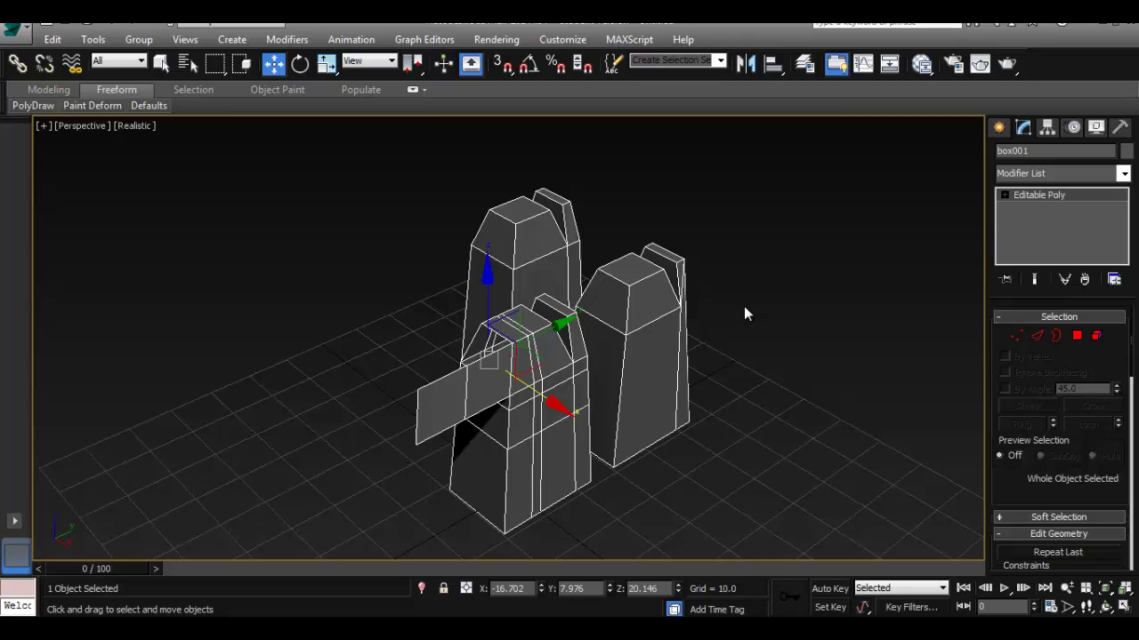
drag(742, 366, 579, 263)
key(Delete)
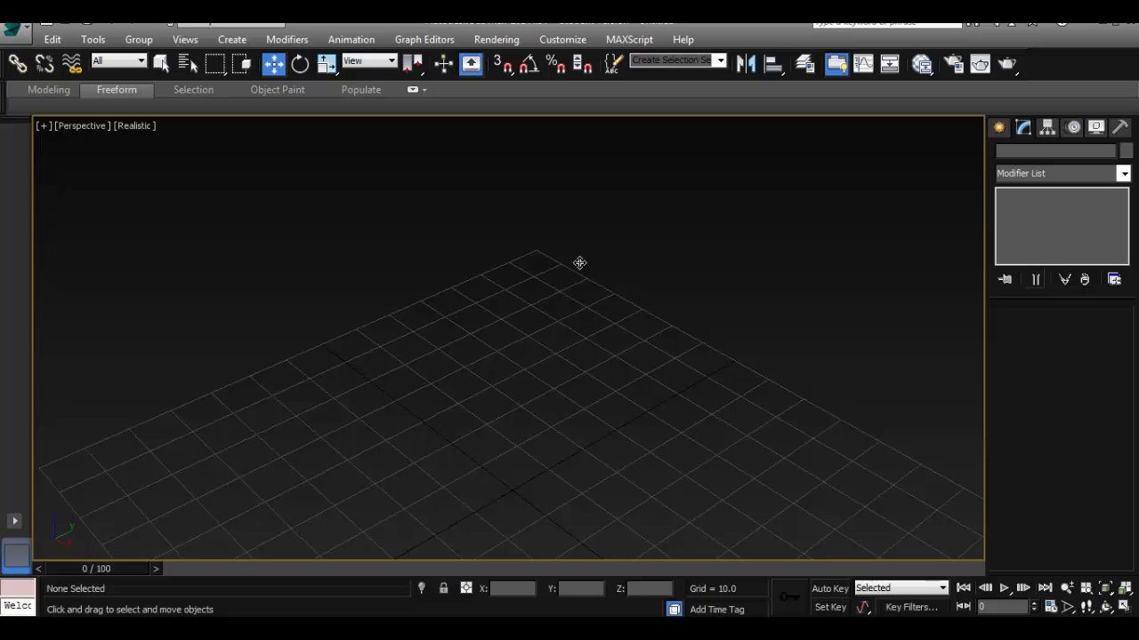
middle_drag(582, 374, 647, 234)
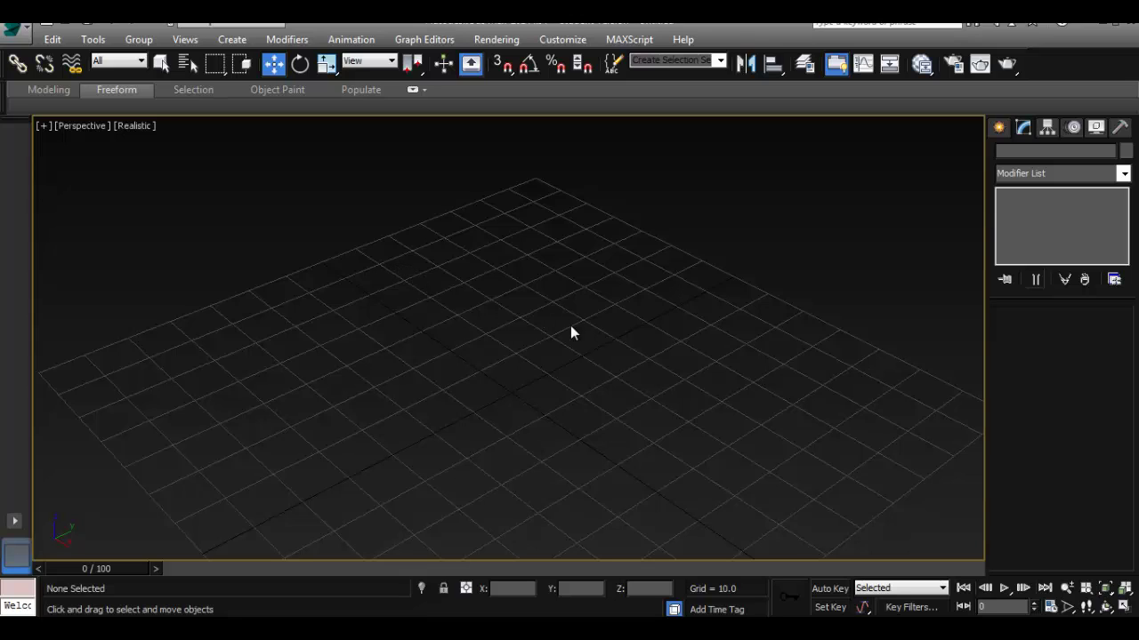
- Switch to Windows Live Photo Gallery, check the pixel dimensions of darksidersSwords_yeah.jpg in its properties, and return to 3ds Max
click(589, 630)
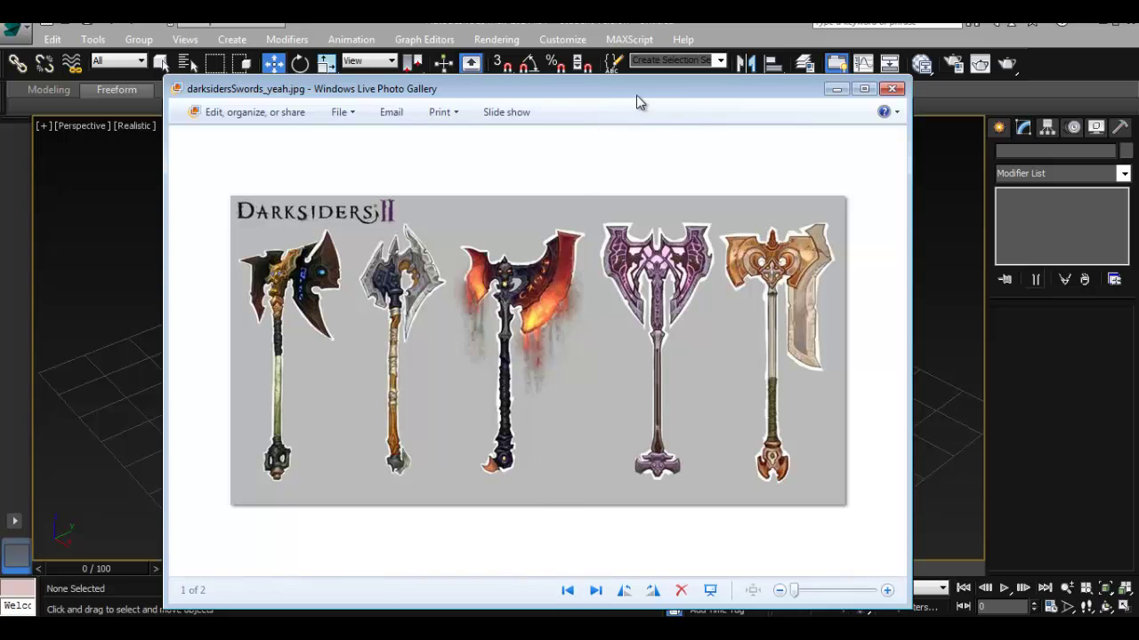
drag(636, 95, 537, 71)
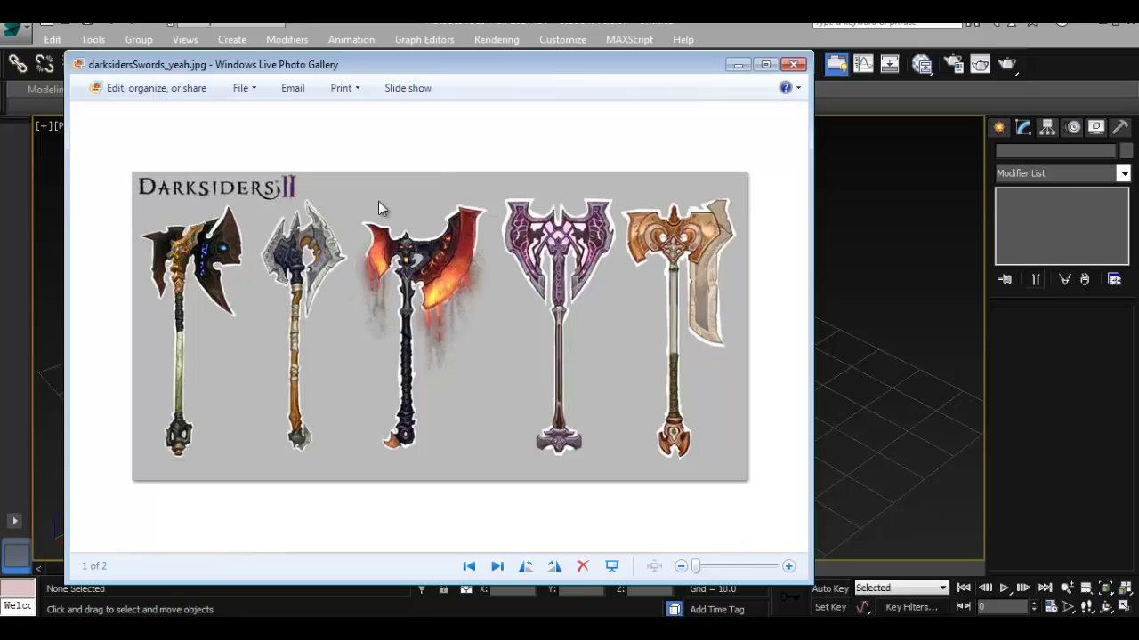
right_click(476, 304)
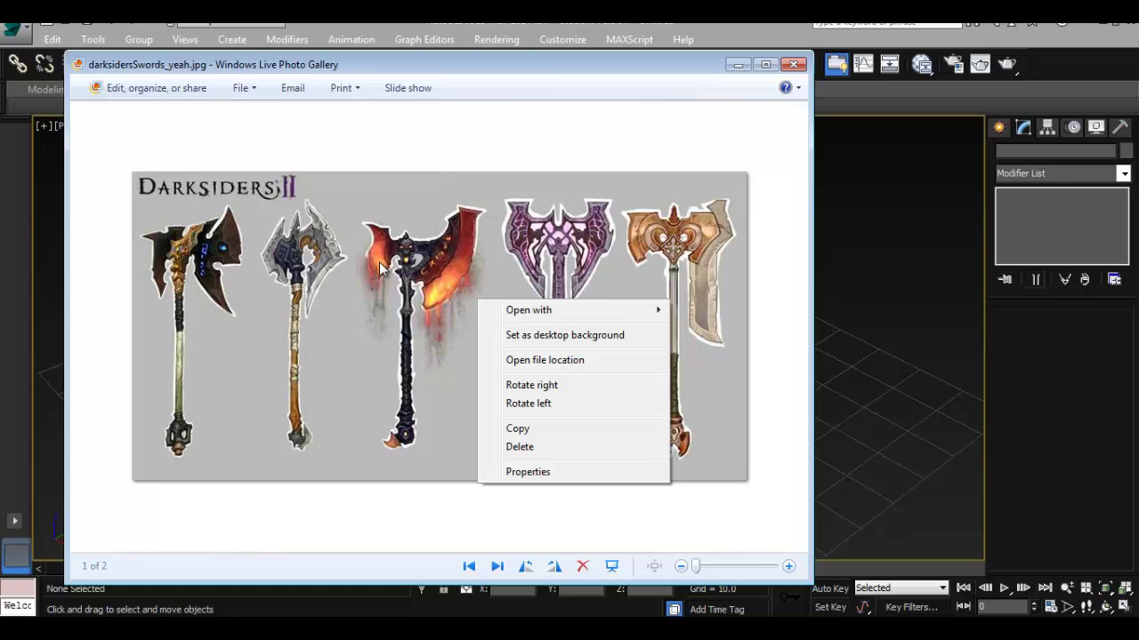
right_click(437, 240)
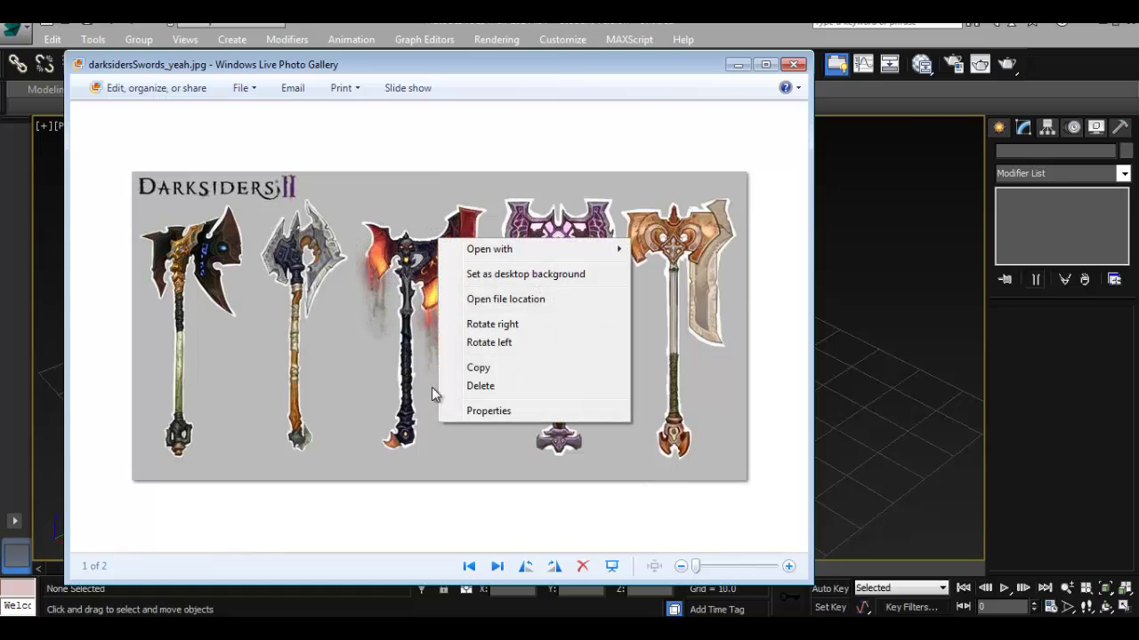
click(488, 411)
scroll(765, 338, down, 1)
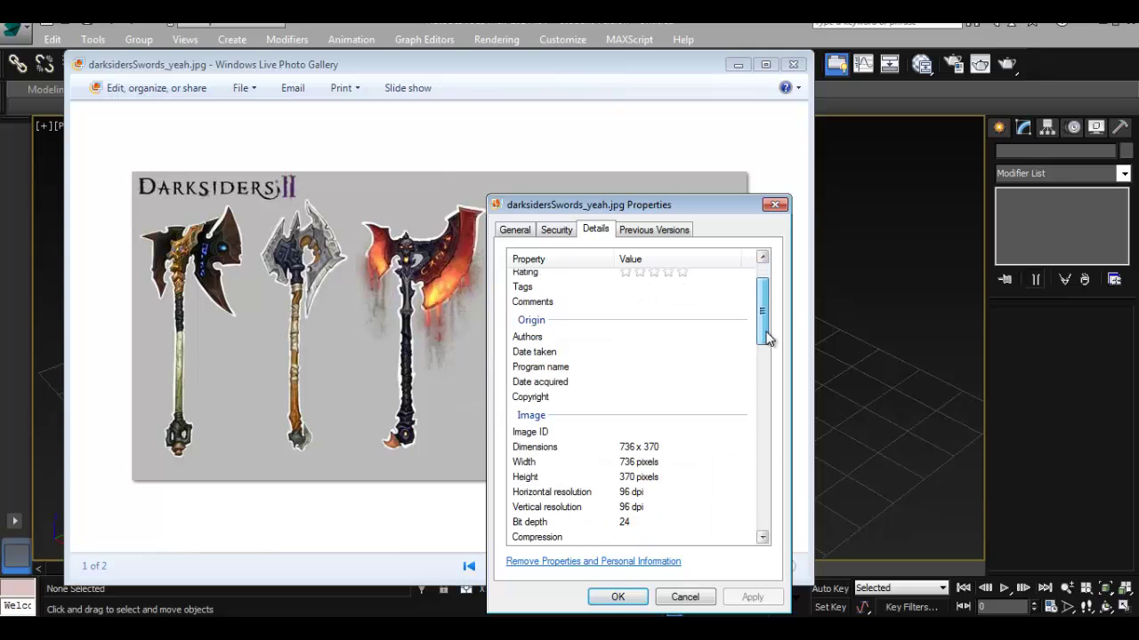
scroll(765, 338, down, 2)
click(622, 367)
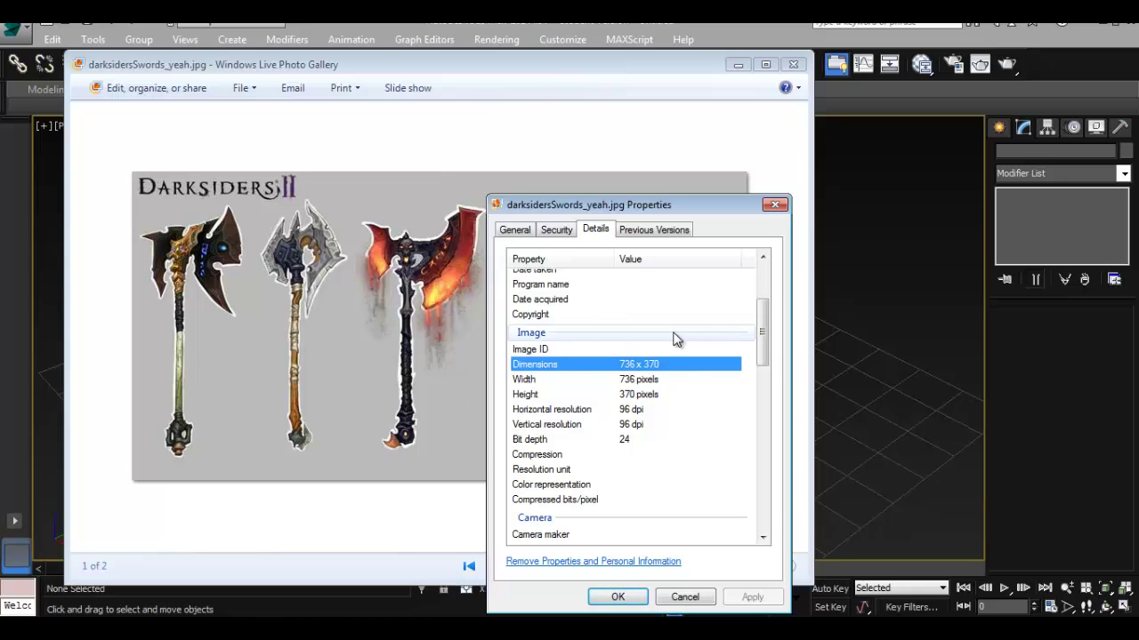
click(775, 204)
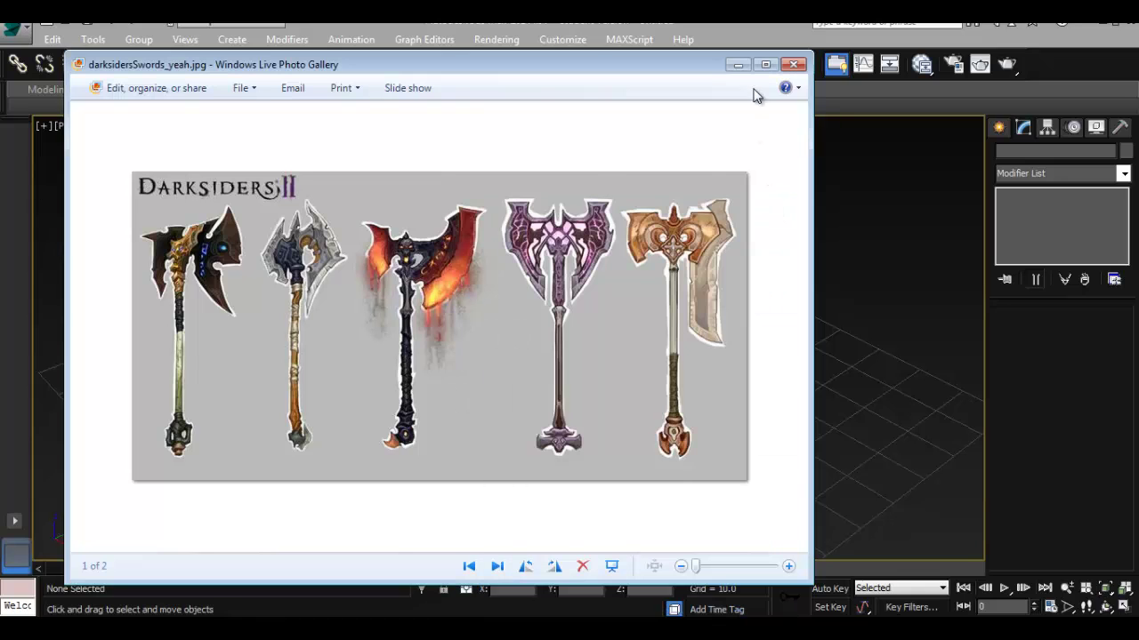
click(862, 328)
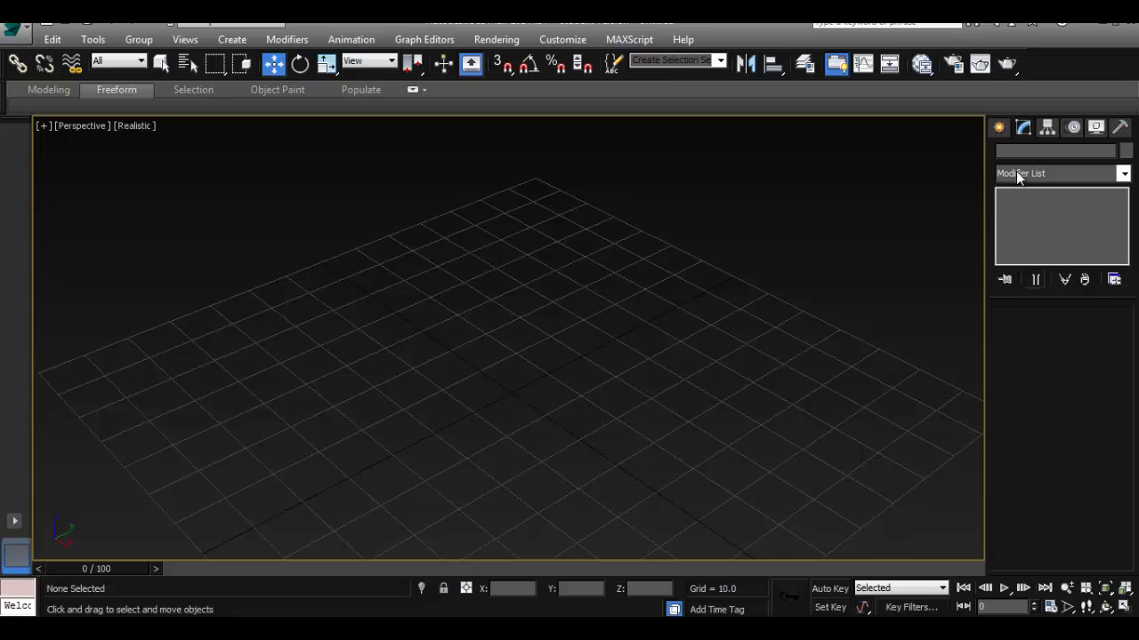
- Create a standard primitive plane on the grid, about 26.8 long and 38.5 wide
click(998, 128)
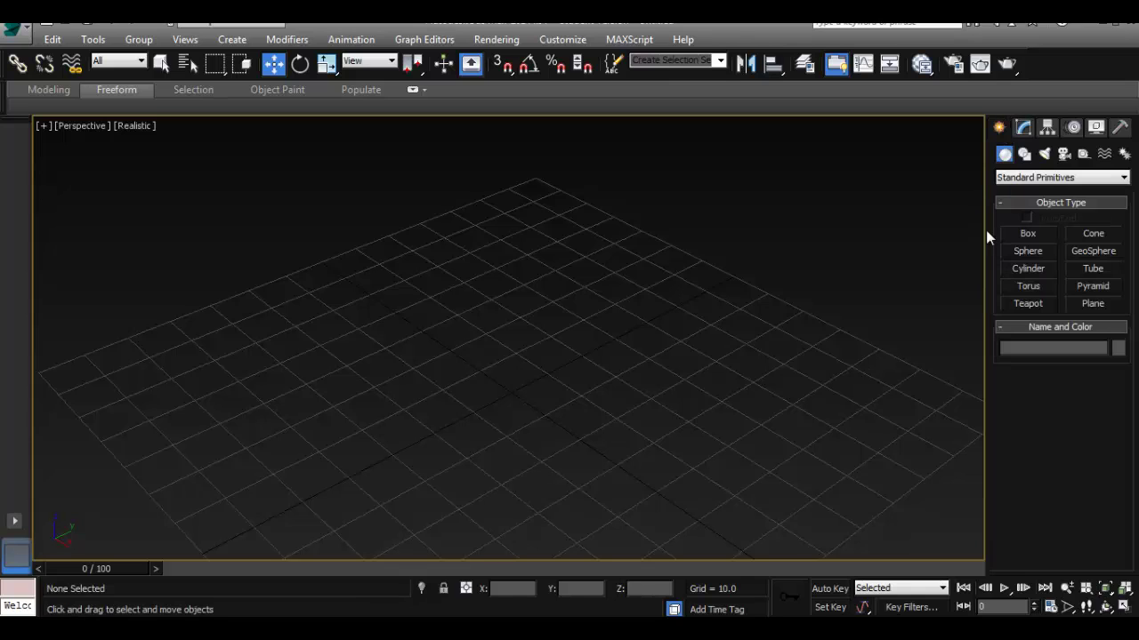
click(1092, 303)
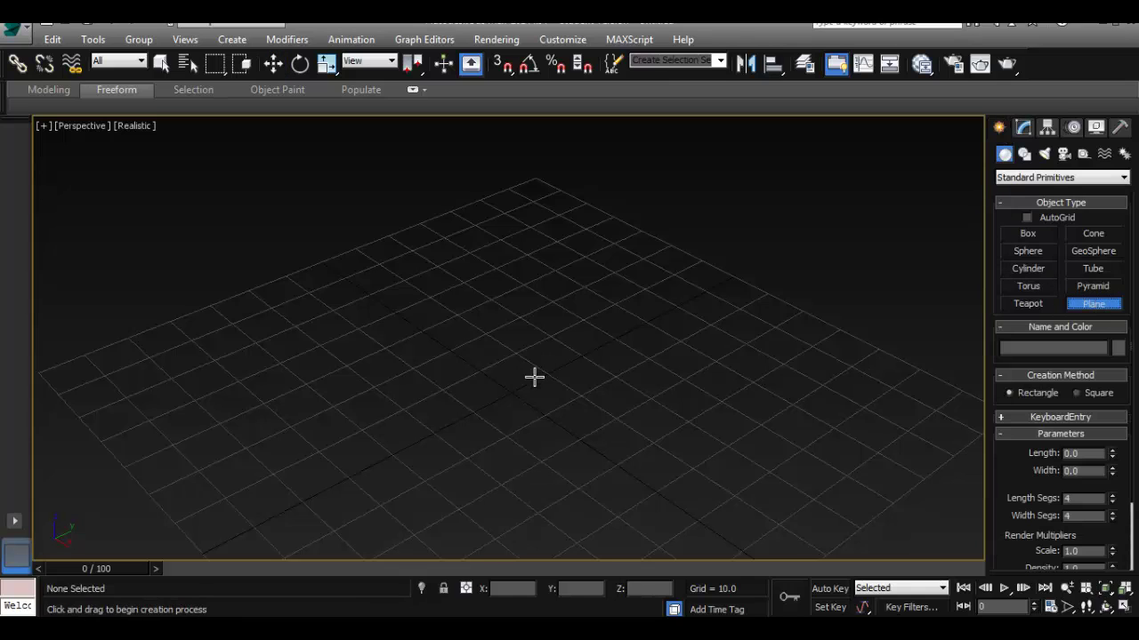
drag(527, 378, 558, 534)
key(w)
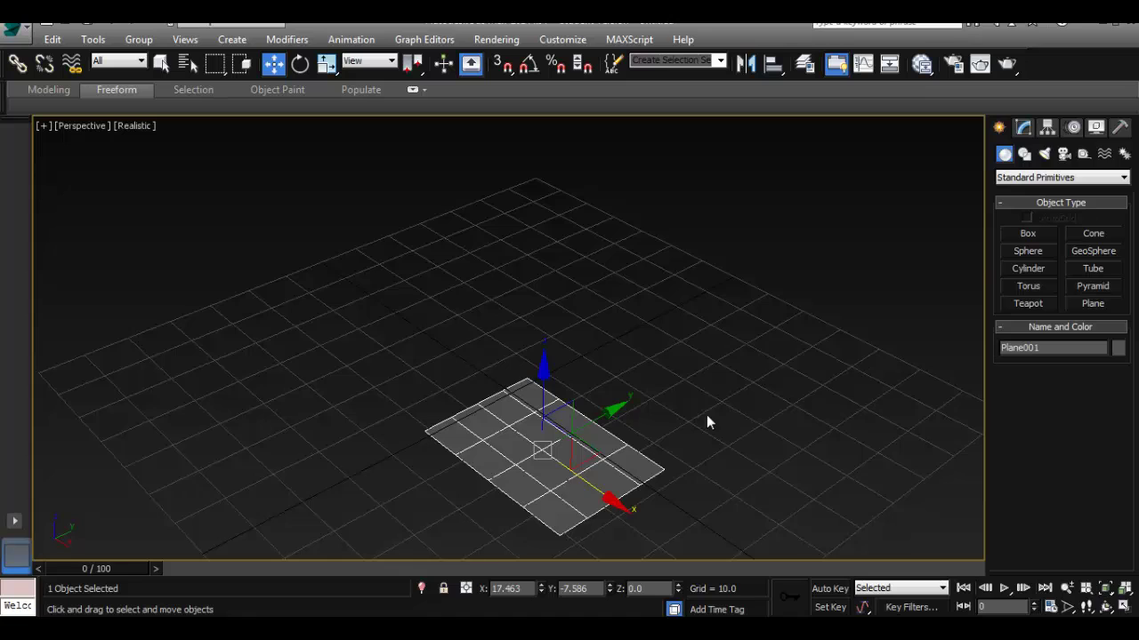
alt+middle_drag(706, 414, 752, 429)
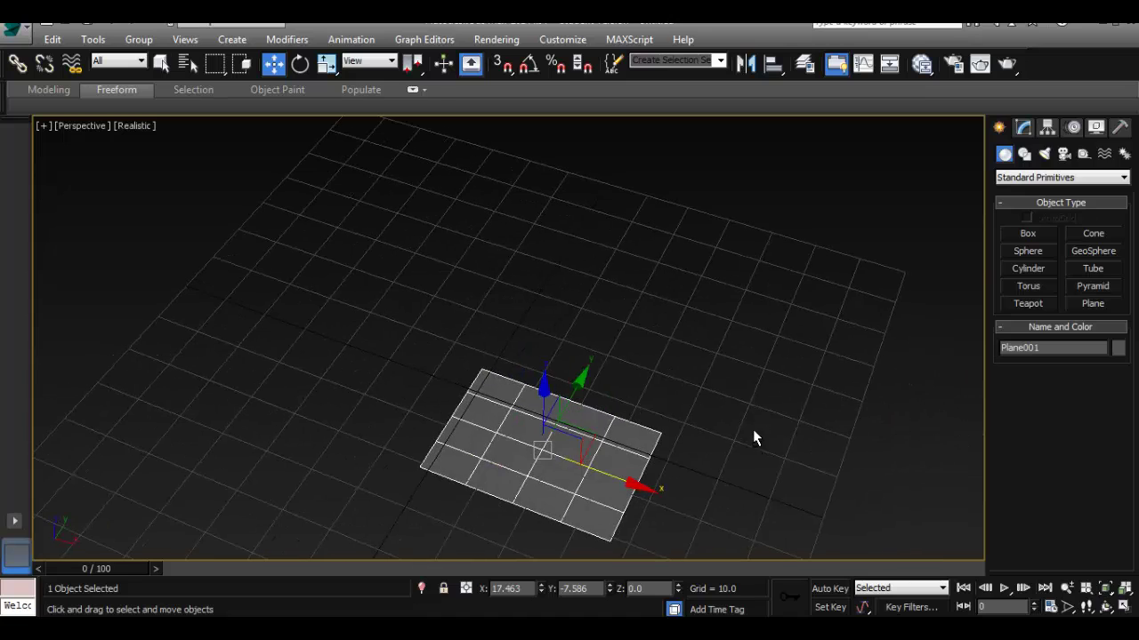
- Set both the length segments and the width segments of the plane to 1
click(1022, 127)
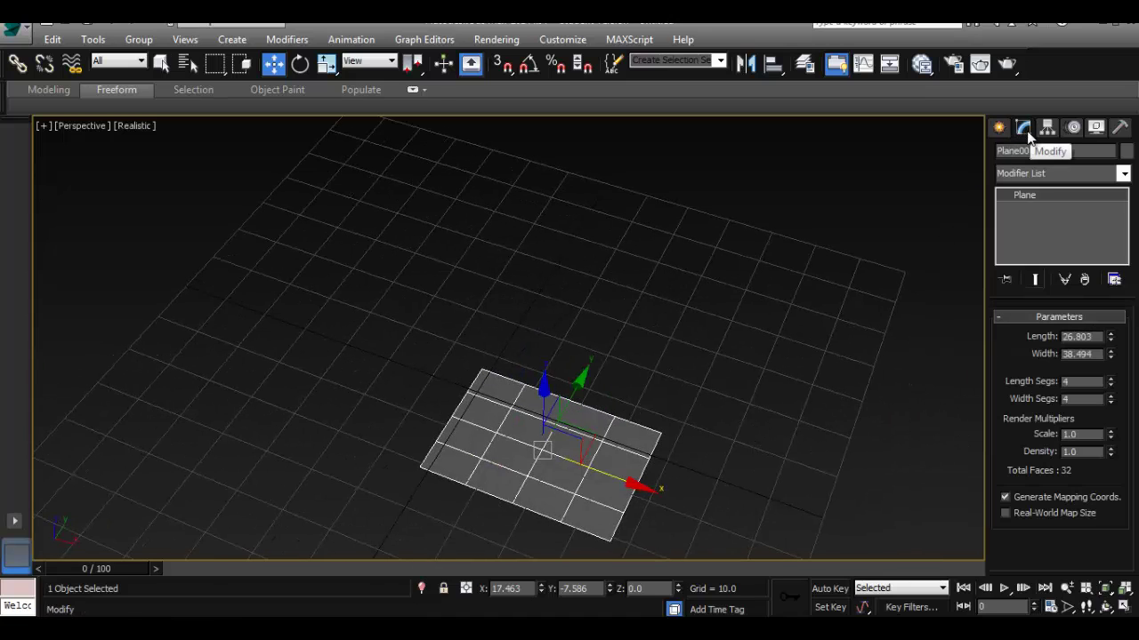
double_click(1076, 381)
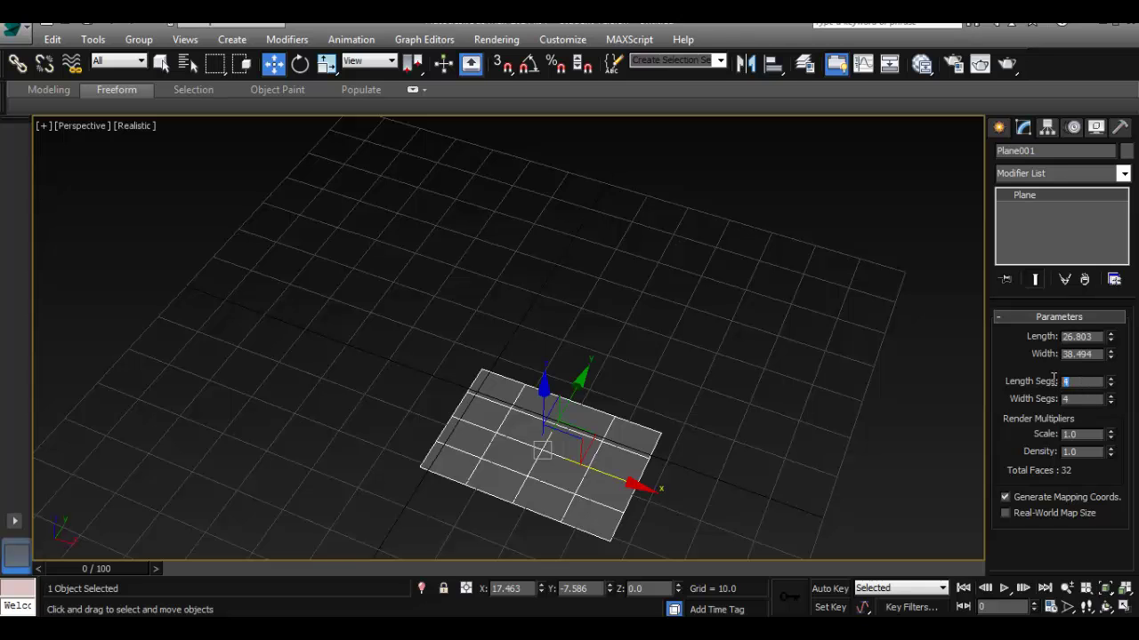
text(1)
key(Tab)
text(1)
key(Return)
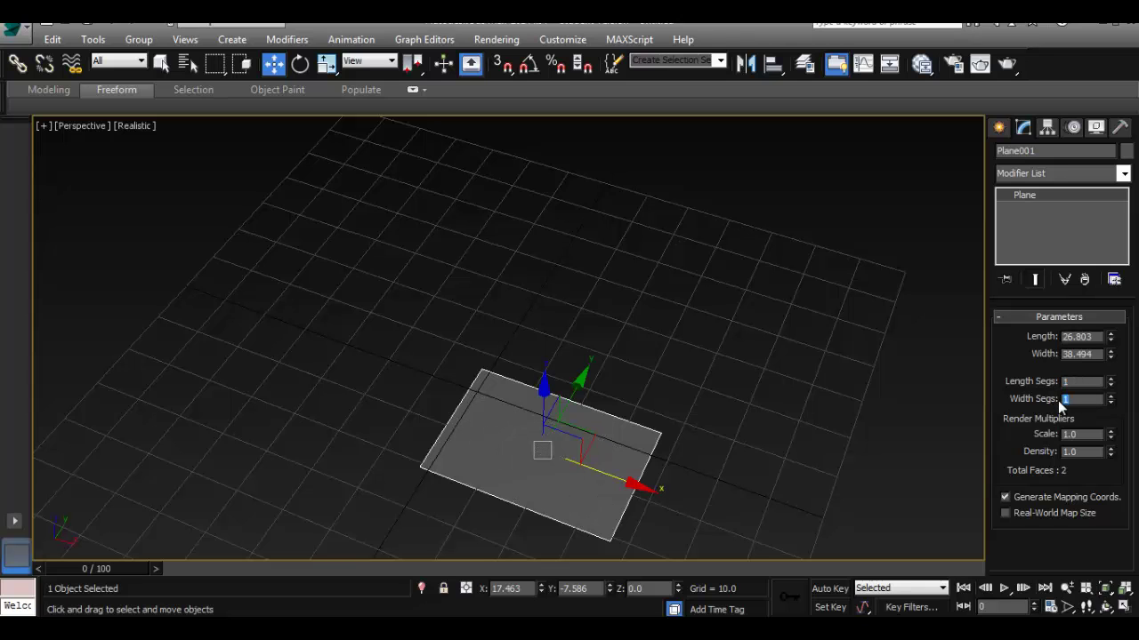
scroll(783, 364, down, 2)
scroll(616, 392, down, 2)
scroll(569, 288, up, 3)
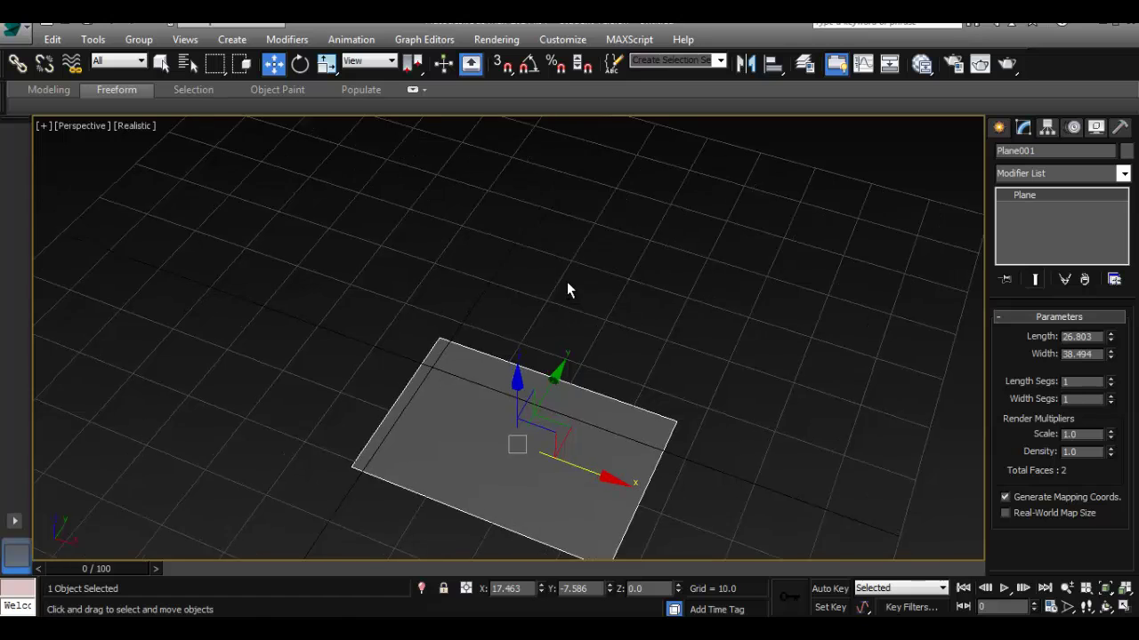
alt+middle_drag(569, 288, 641, 338)
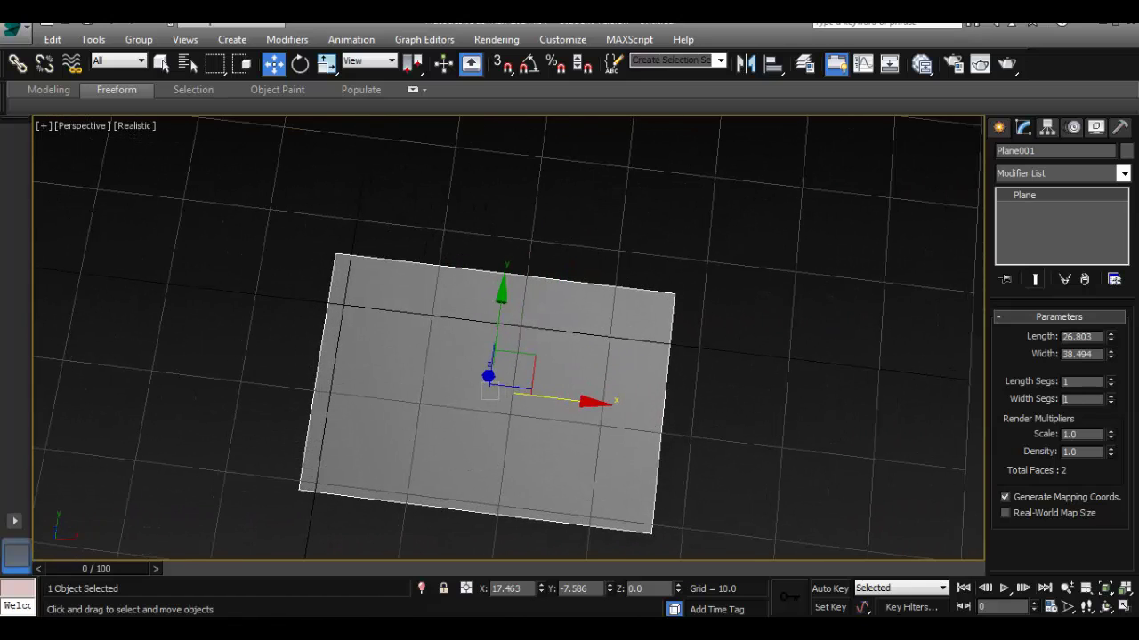
- Set the plane's width to 73.6 to match the proportions of the reference image
double_click(1094, 337)
alt+middle_drag(630, 303, 689, 310)
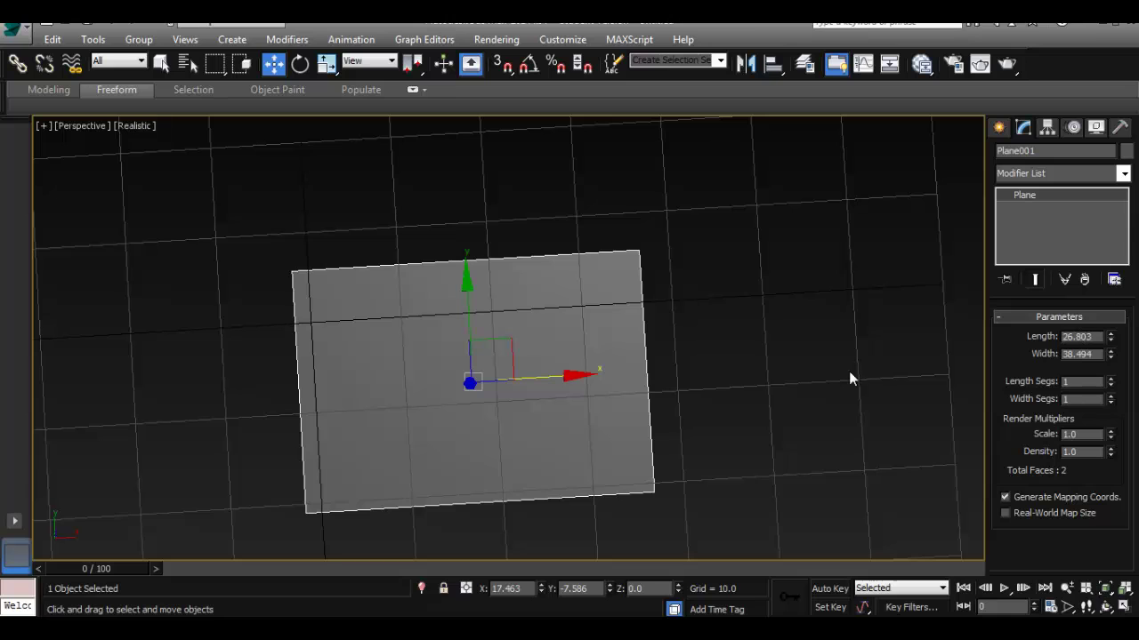
key(alt+Tab)
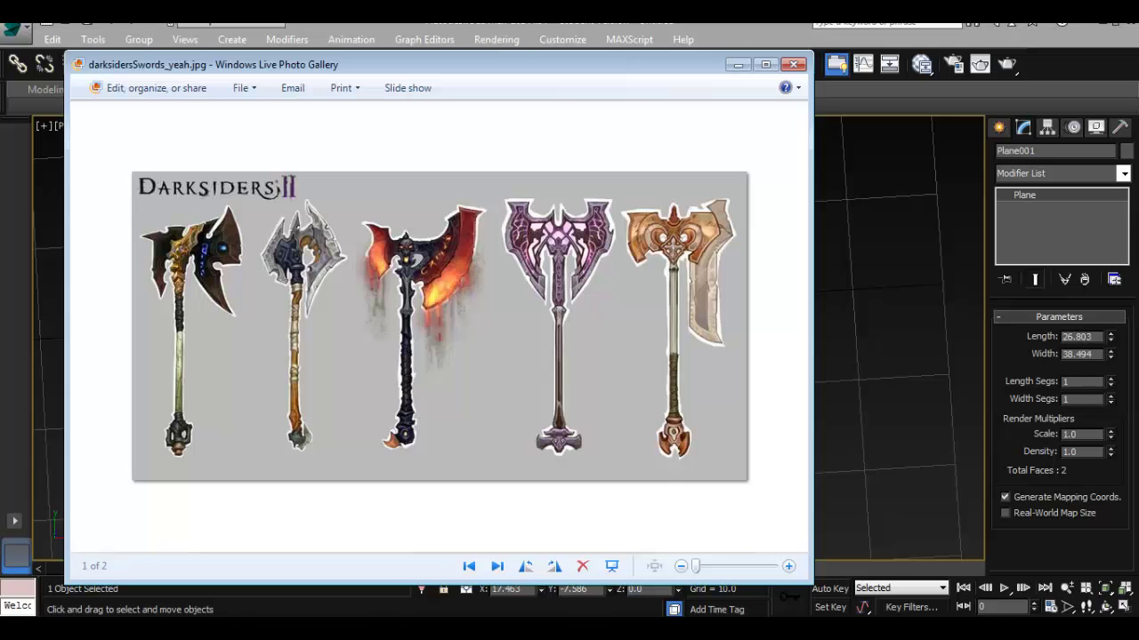
key(alt+Tab)
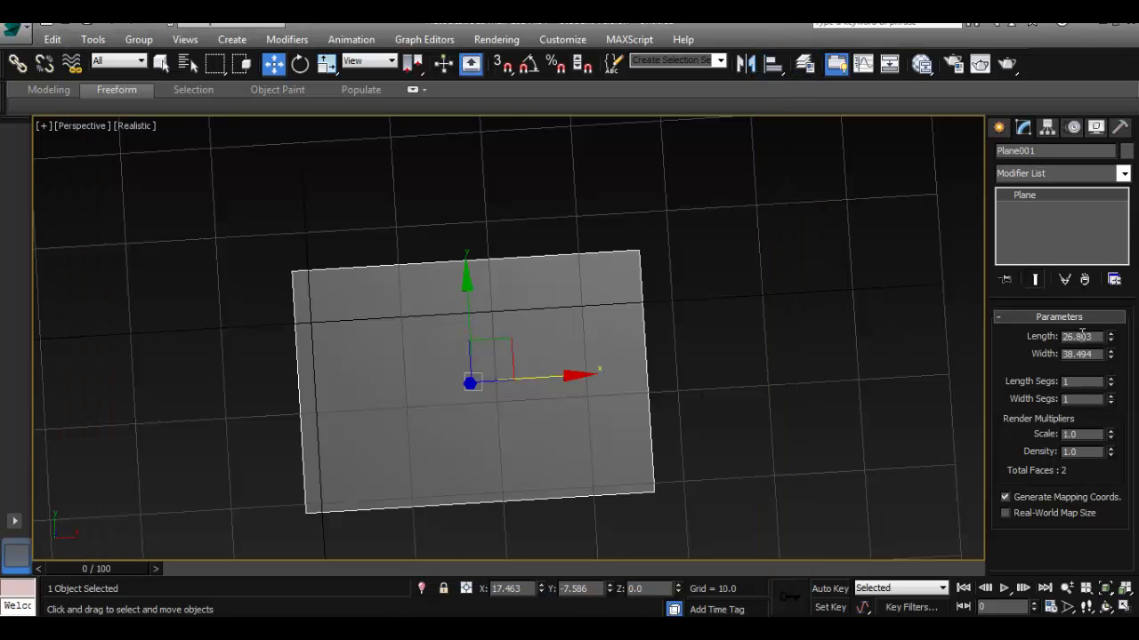
click(1078, 354)
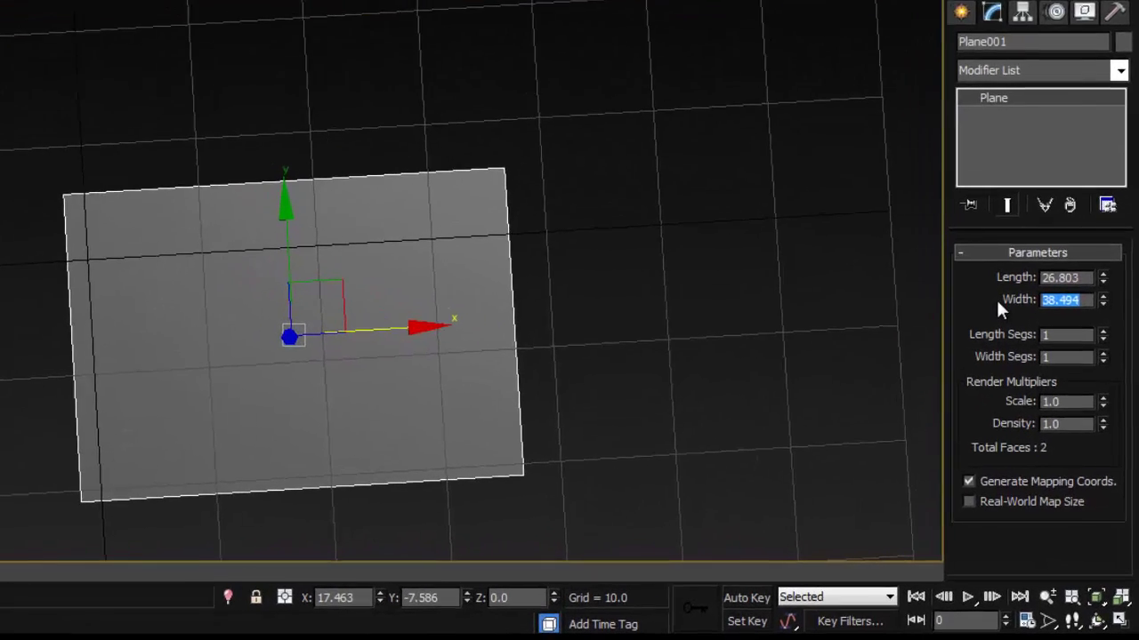
text(73.6)
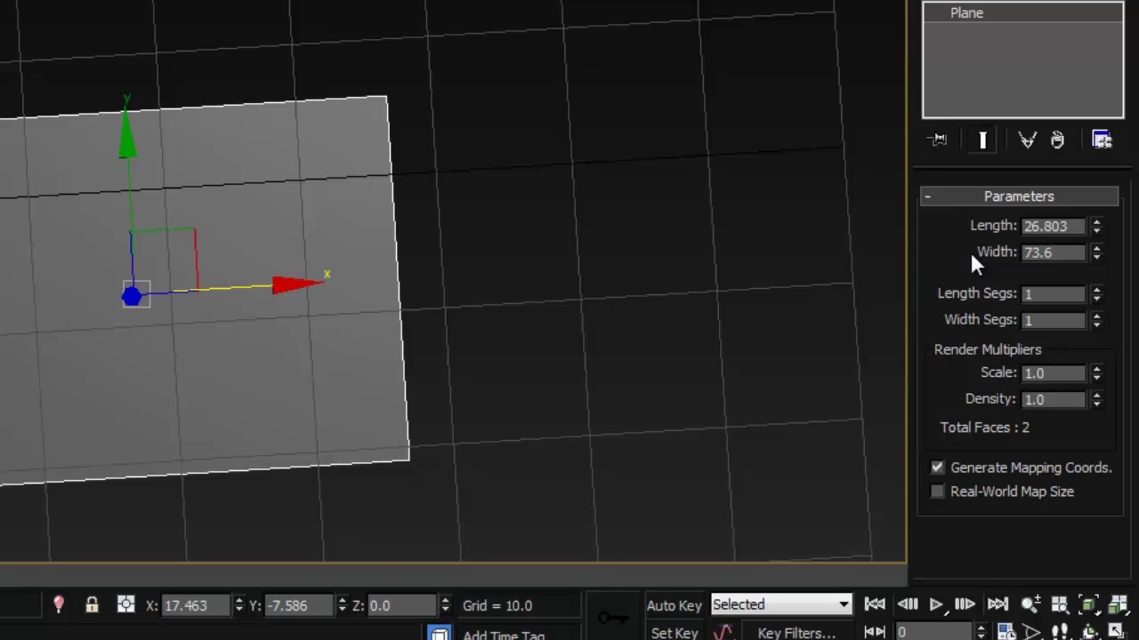
key(Return)
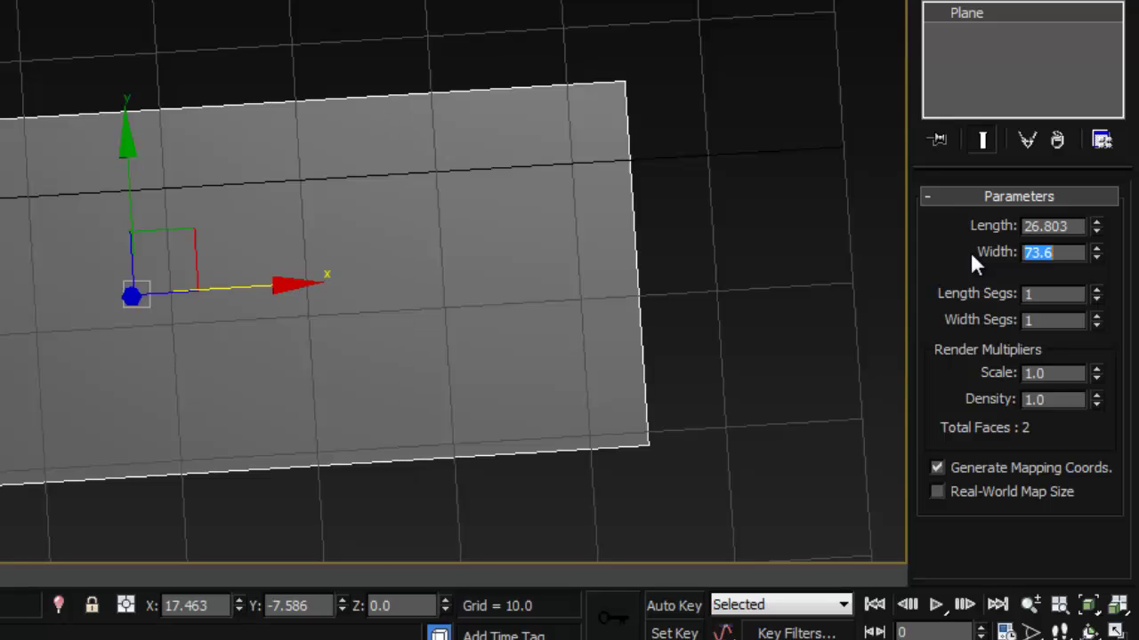
- Recheck the reference image's pixel dimensions in its properties and set the plane's length to 37.0
drag(1075, 228, 1000, 227)
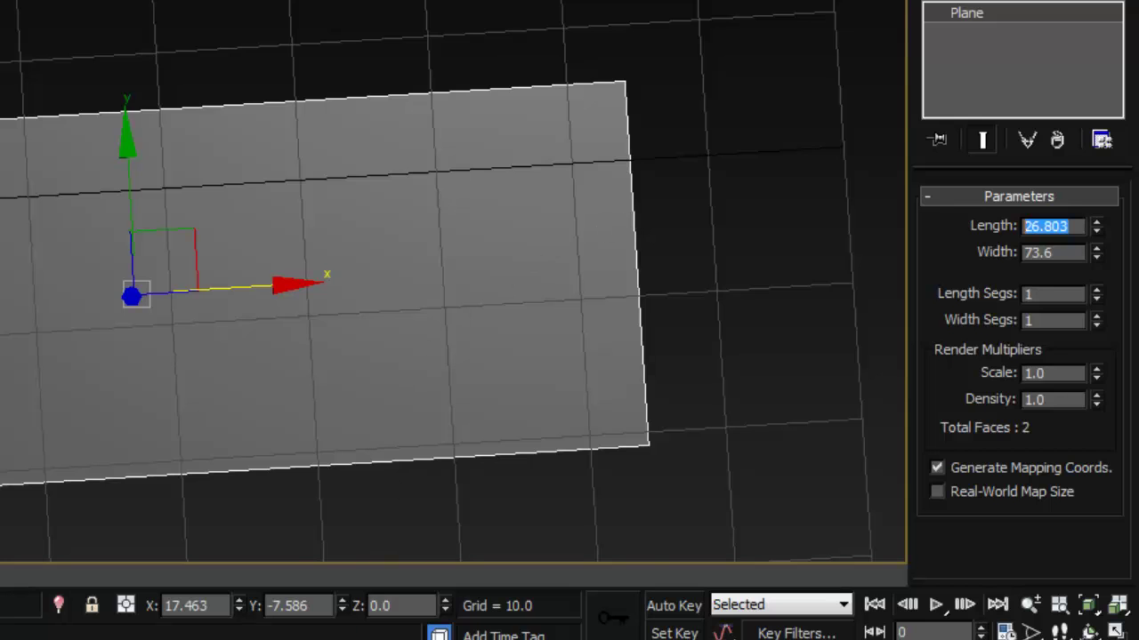
key(alt+Tab)
right_click(178, 78)
click(287, 338)
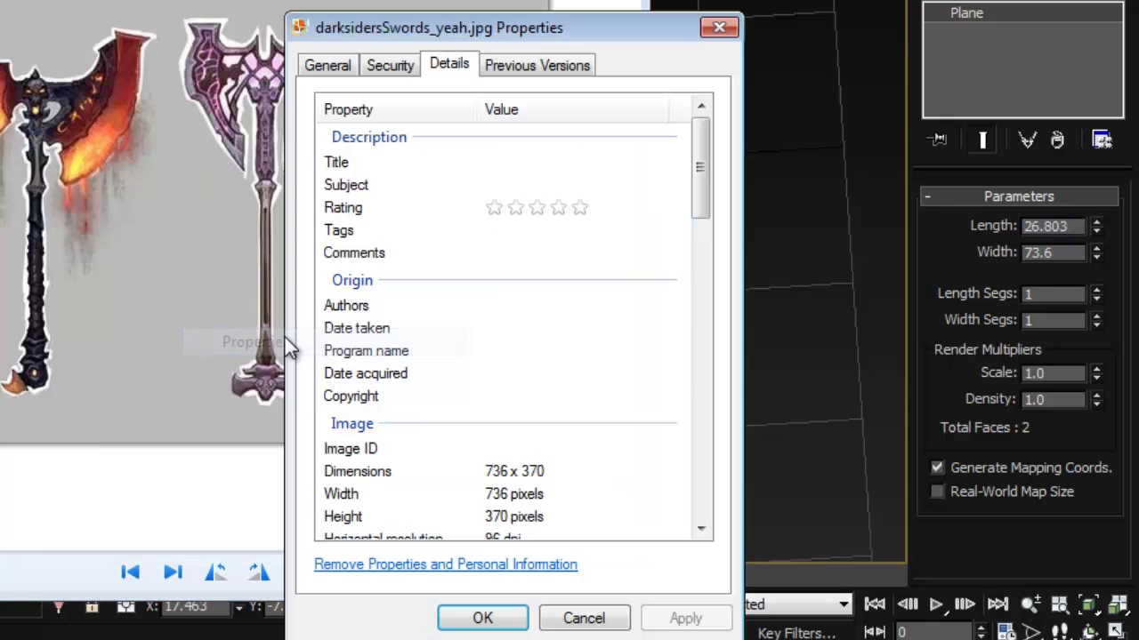
click(509, 619)
key(alt+Tab)
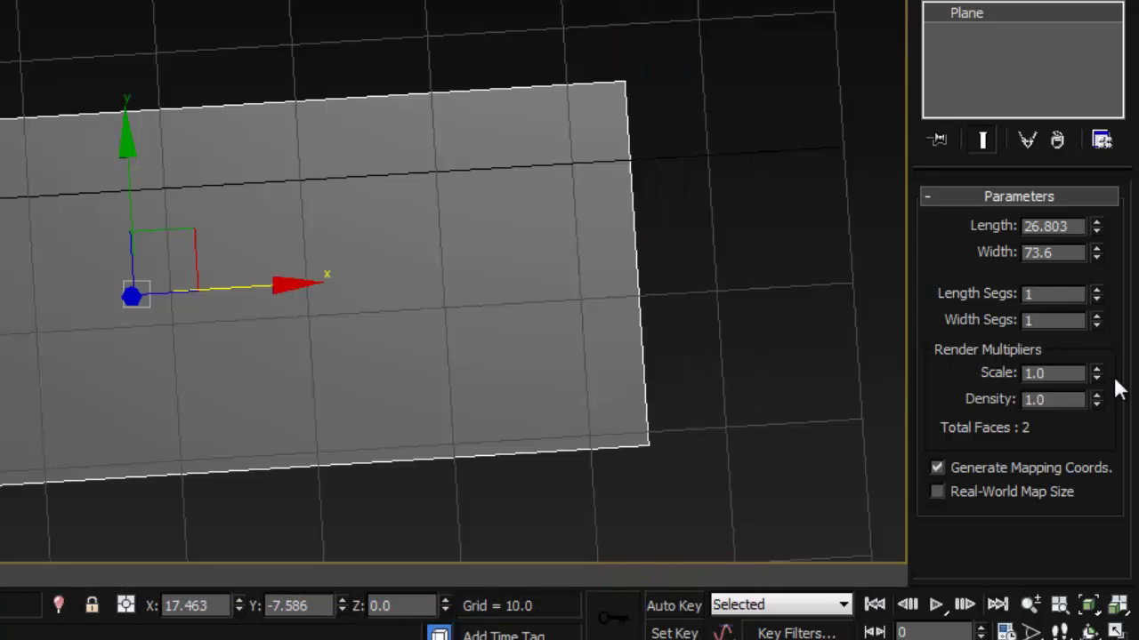
drag(1064, 228, 968, 222)
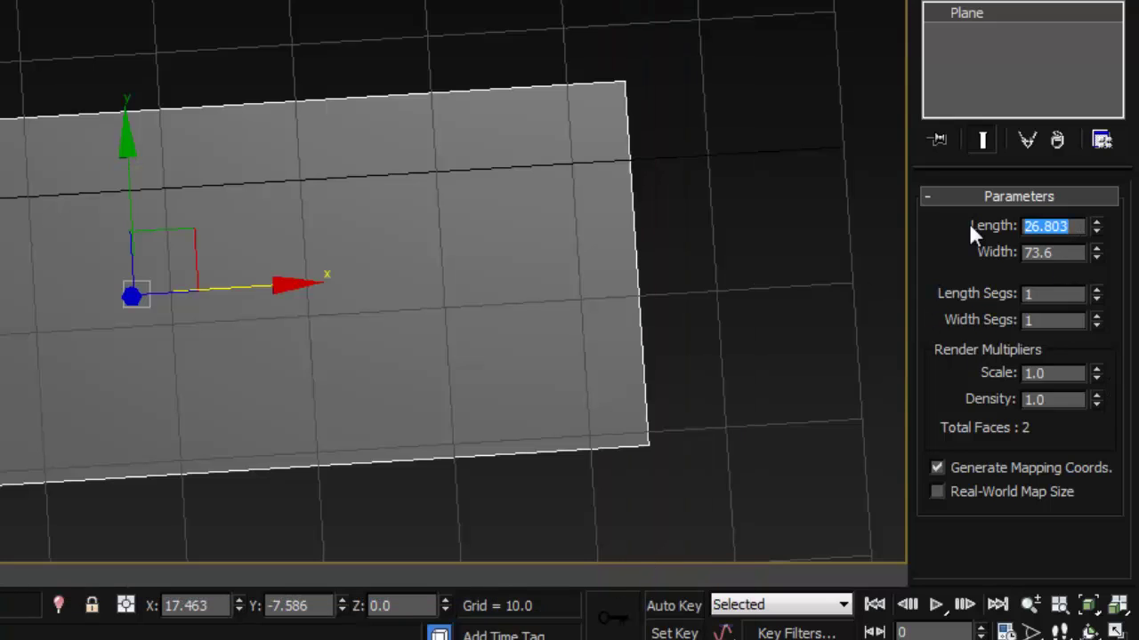
text(37.0)
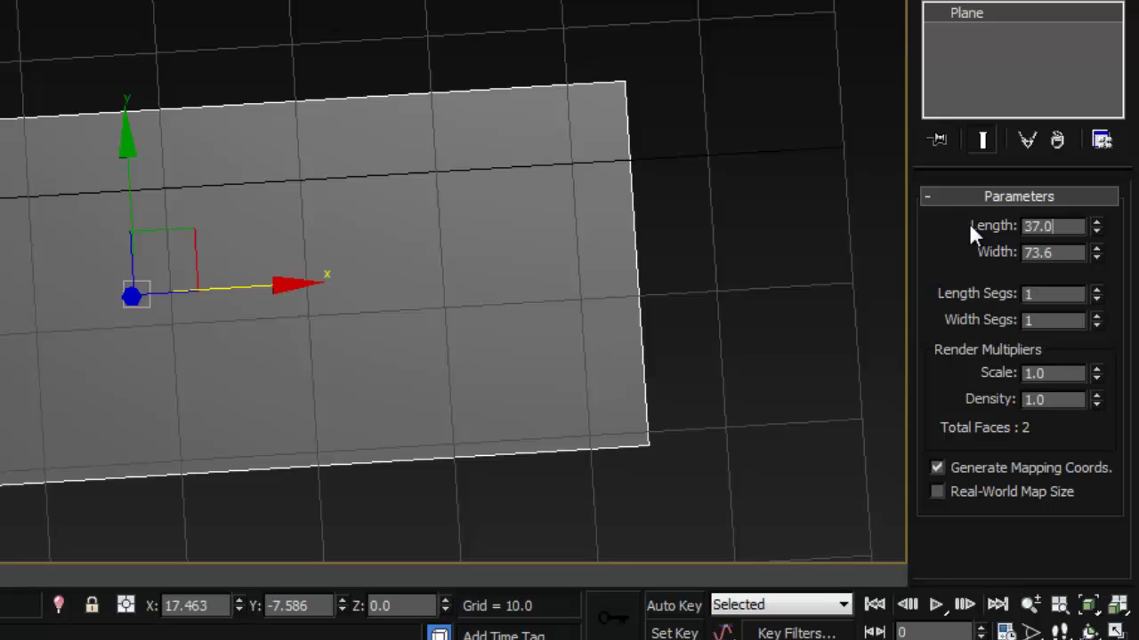
key(Return)
mouse_move(628, 180)
alt+middle_down()
mouse_move(666, 157)
mouse_move(662, 185)
alt+middle_up()
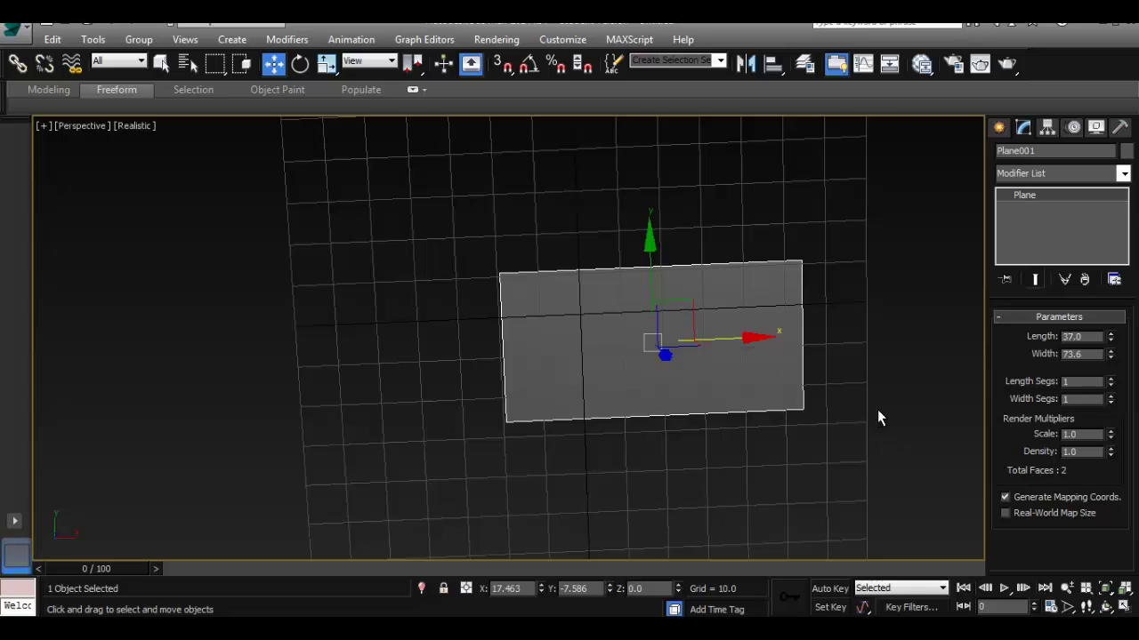
alt+middle_drag(743, 335, 703, 220)
alt+middle_drag(850, 338, 729, 301)
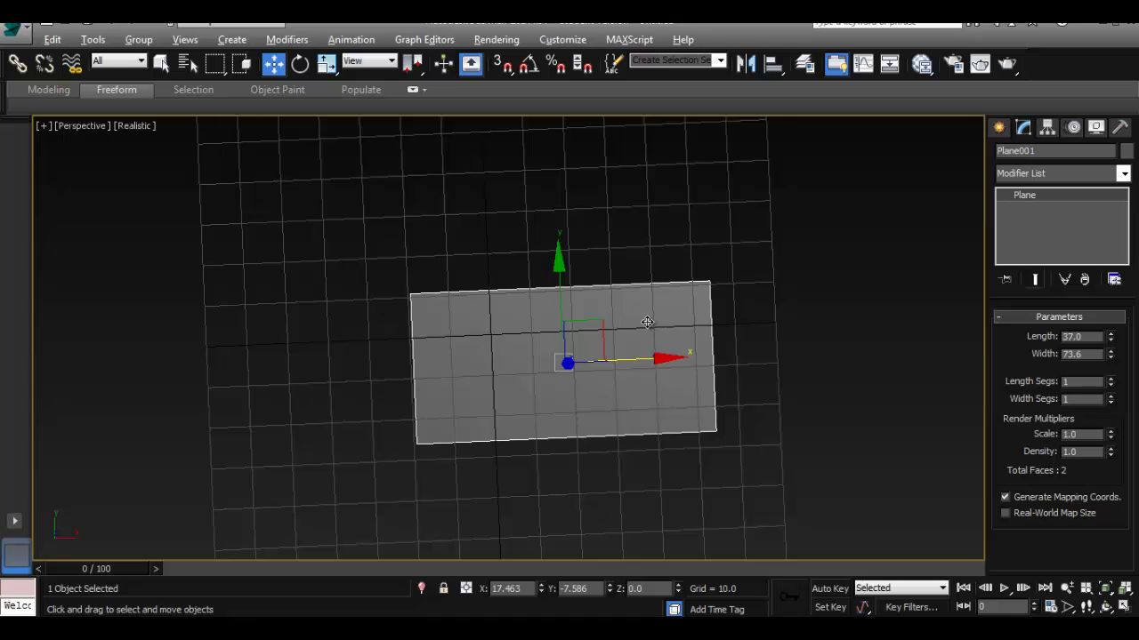
alt+middle_drag(654, 328, 590, 264)
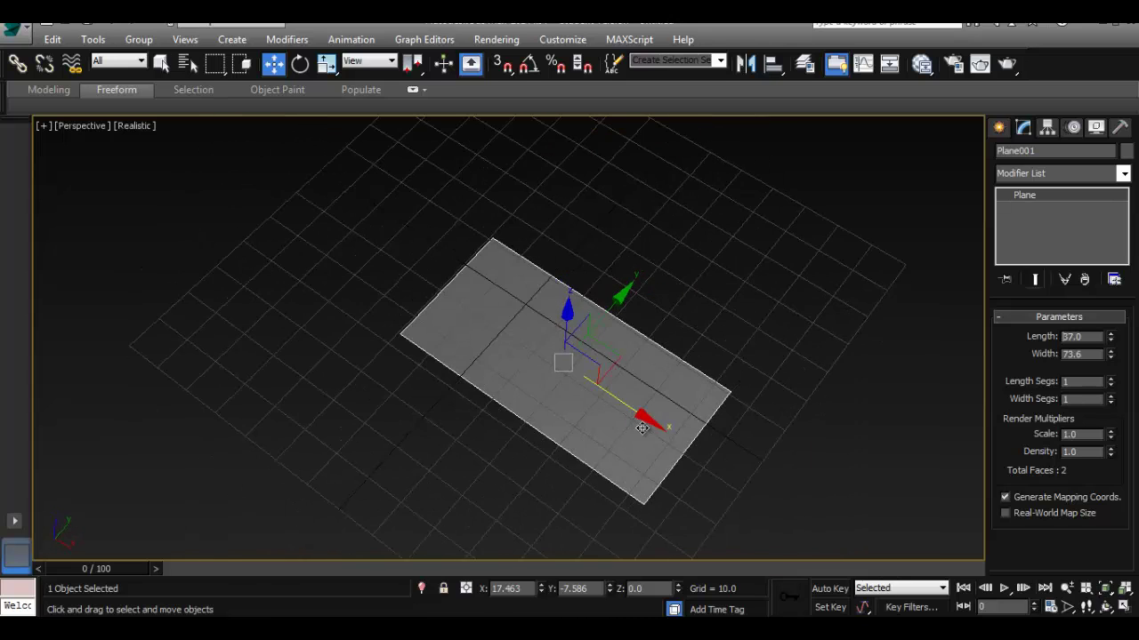
- Open the Slate Material Editor, set the Standard material's glossiness to 0 and expand its map slots
middle_drag(639, 423, 512, 260)
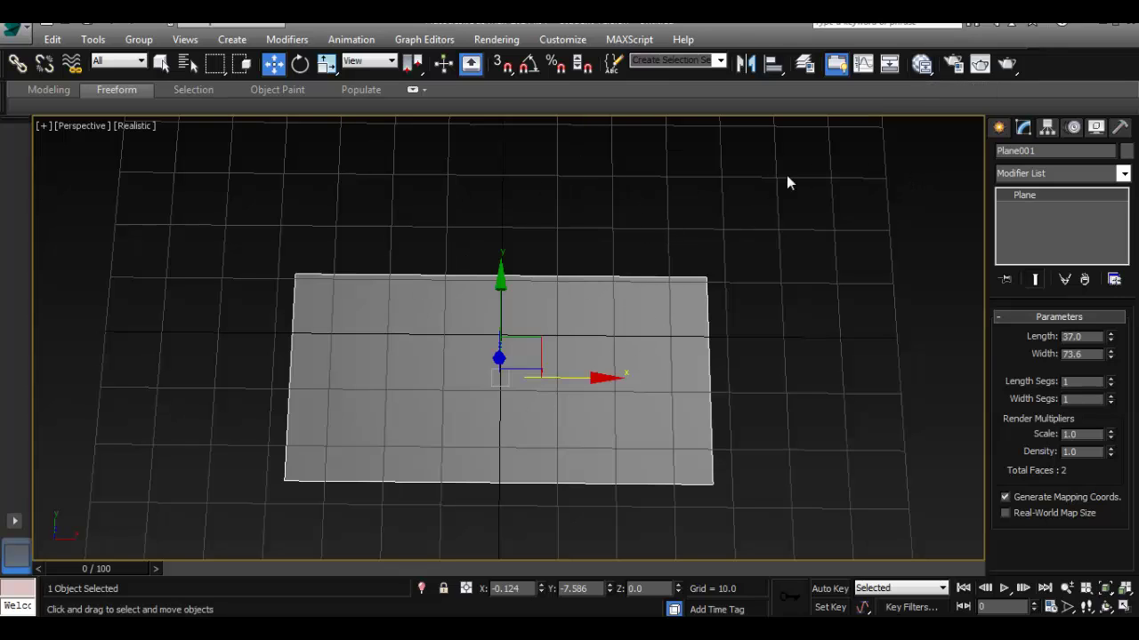
click(921, 66)
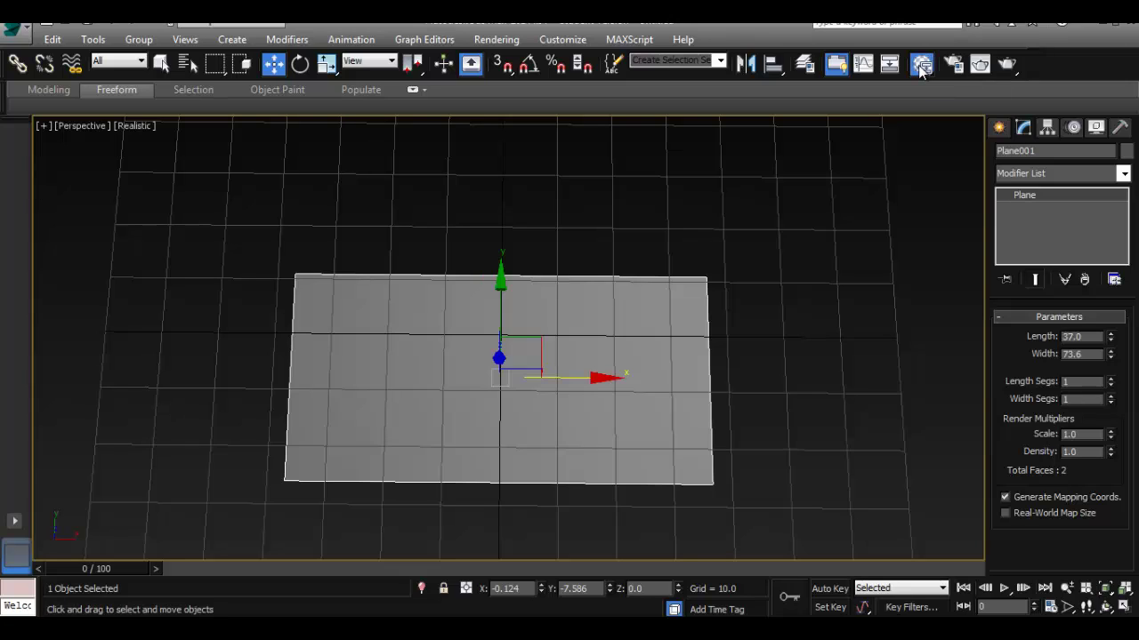
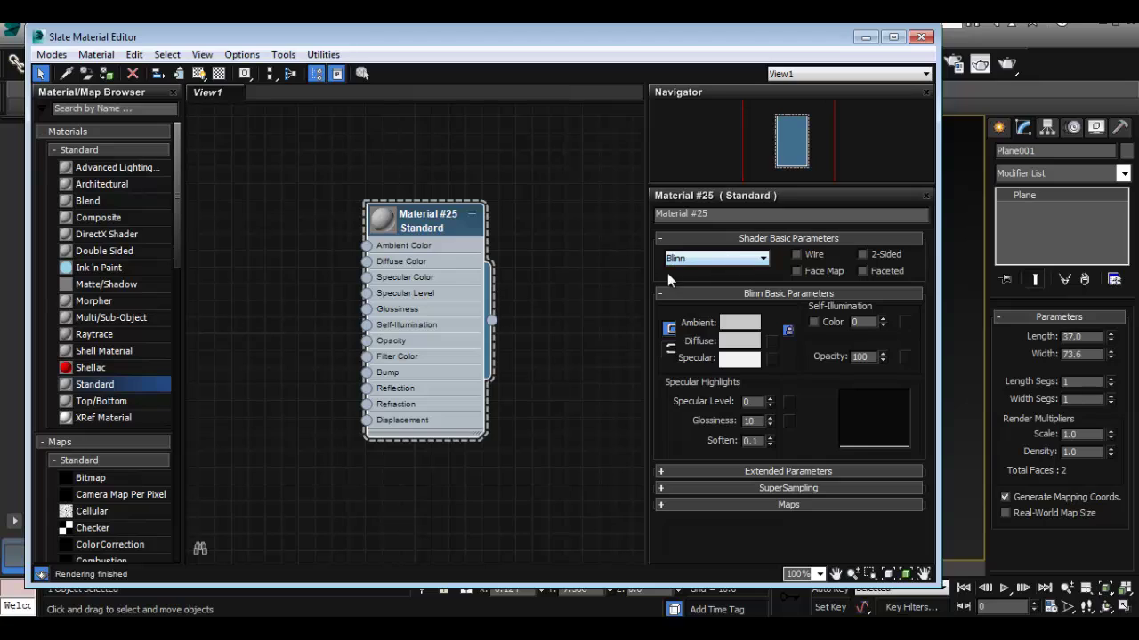
drag(754, 425, 717, 417)
click(761, 505)
scroll(928, 312, up, 3)
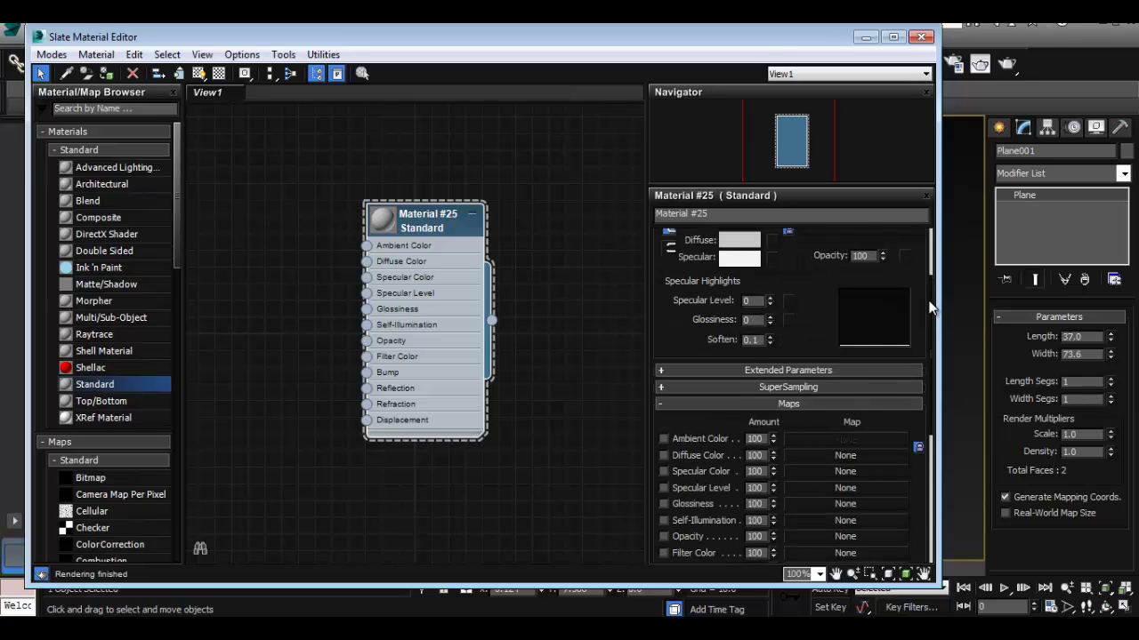
scroll(929, 329, down, 3)
scroll(925, 369, down, 2)
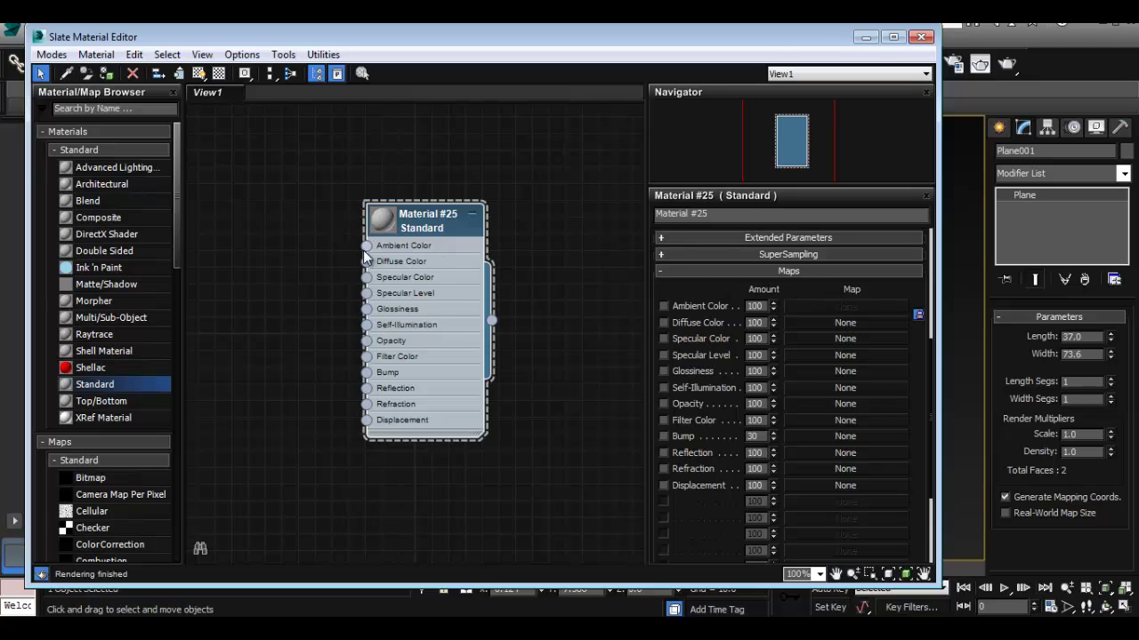
- Connect a Bitmap map using darksidersSwords_yeah.jpg from the Desktop to the material's Diffuse Color and space the two nodes apart
drag(367, 261, 244, 229)
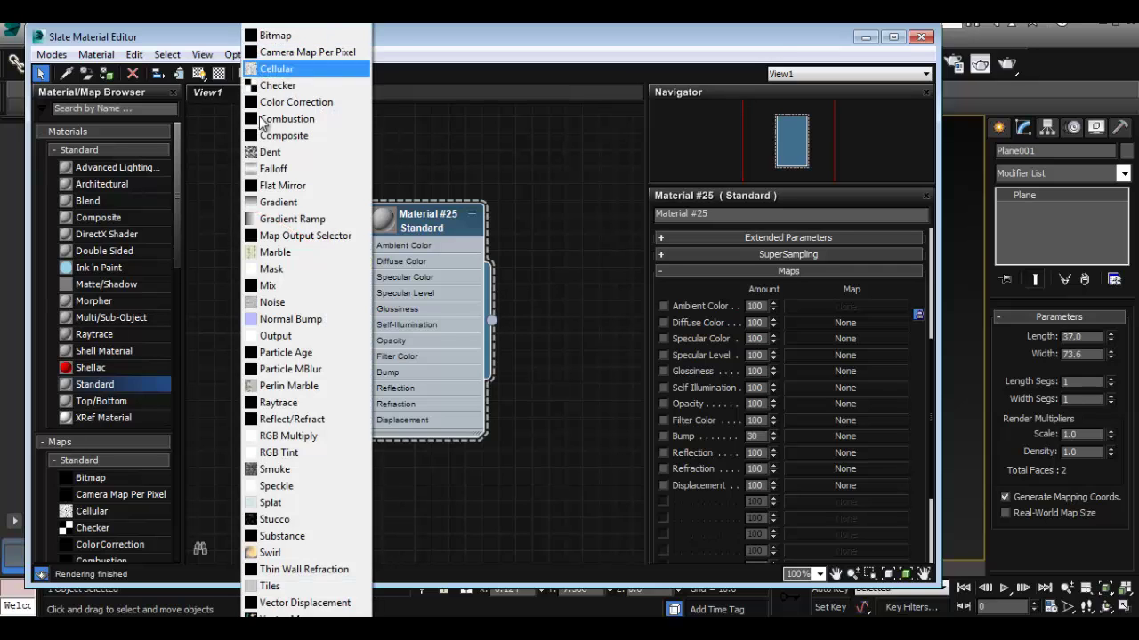
click(296, 40)
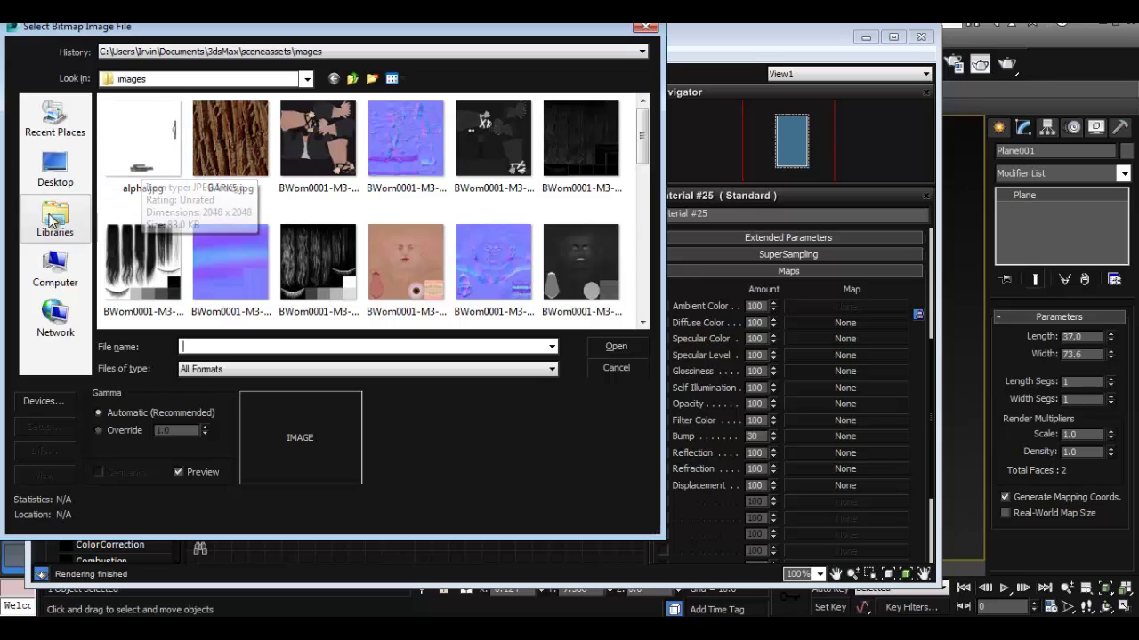
click(53, 169)
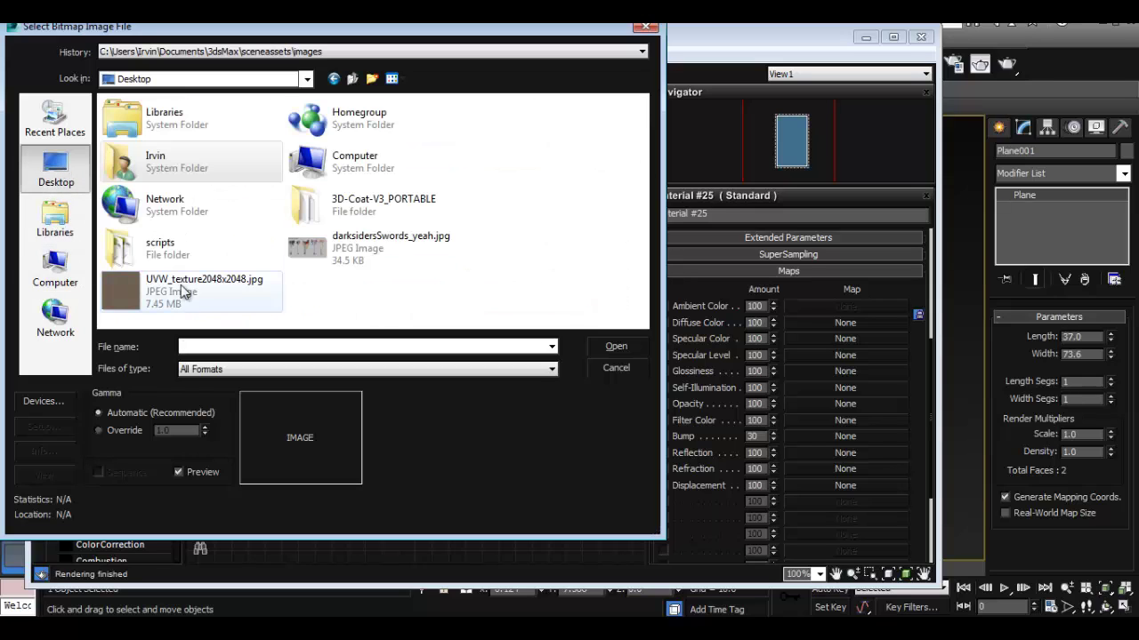
click(392, 242)
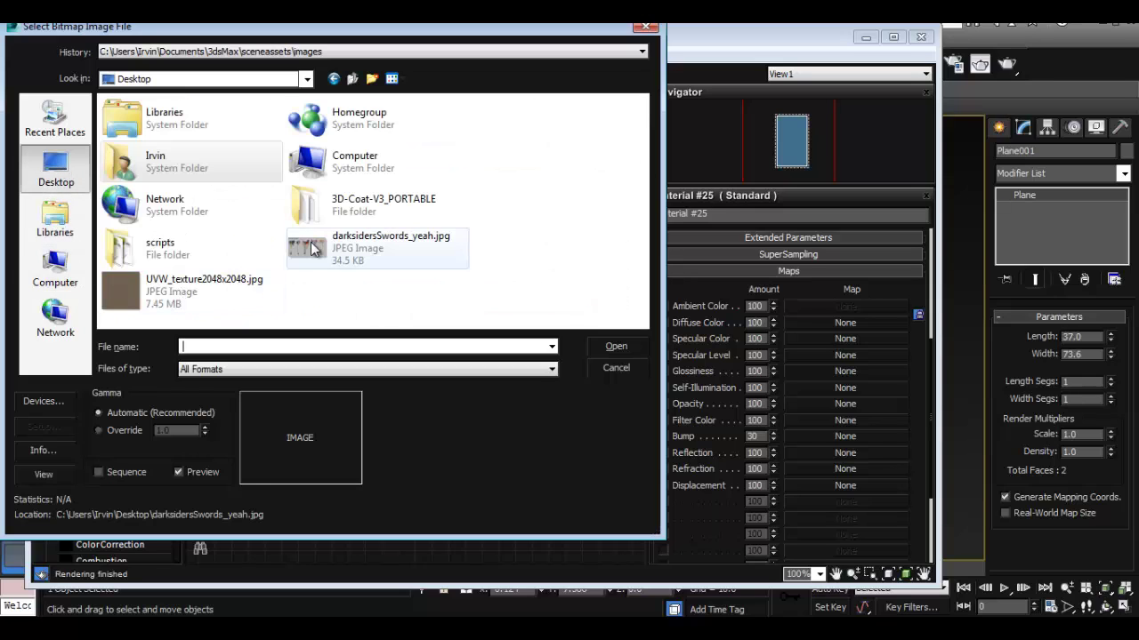
click(616, 347)
drag(215, 200, 232, 184)
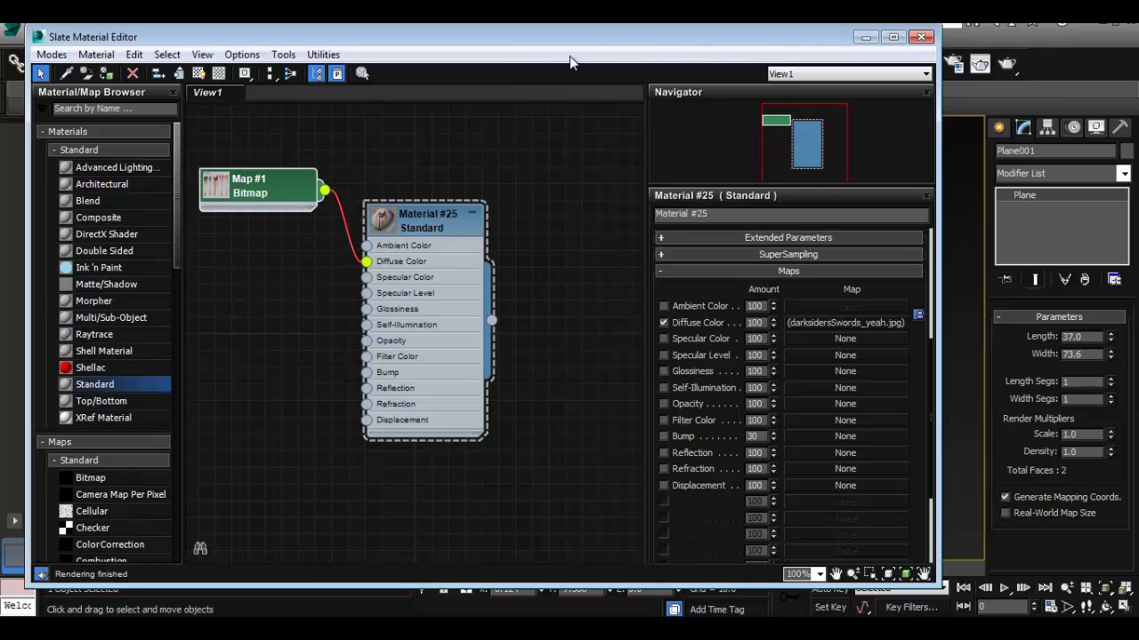
drag(424, 224, 475, 225)
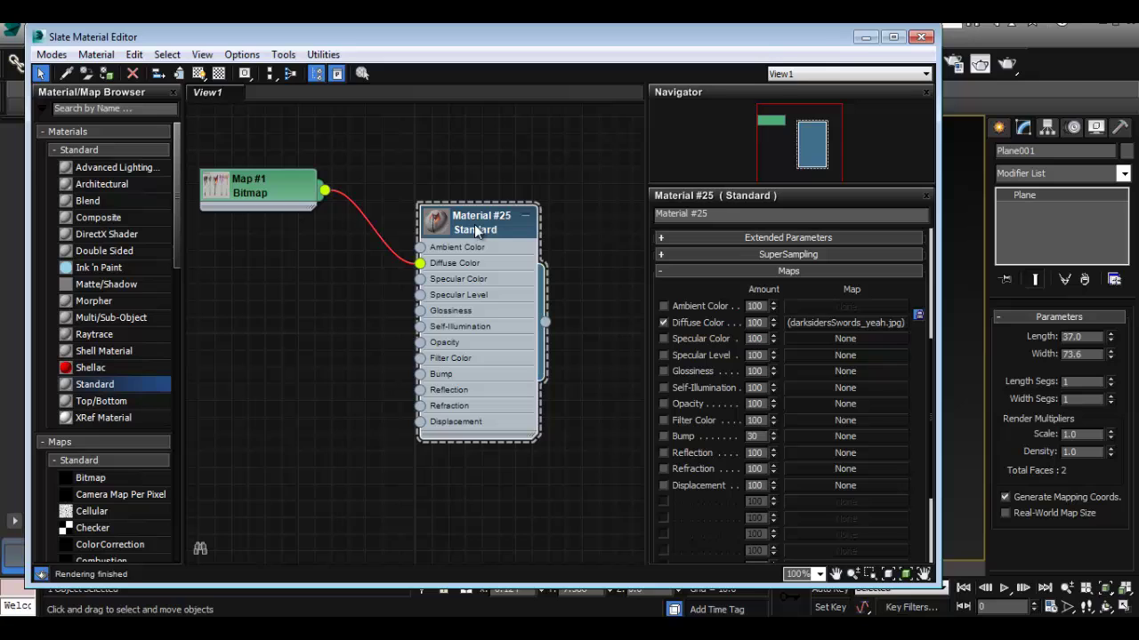
- Assign the bitmap material to the selected plane
click(863, 38)
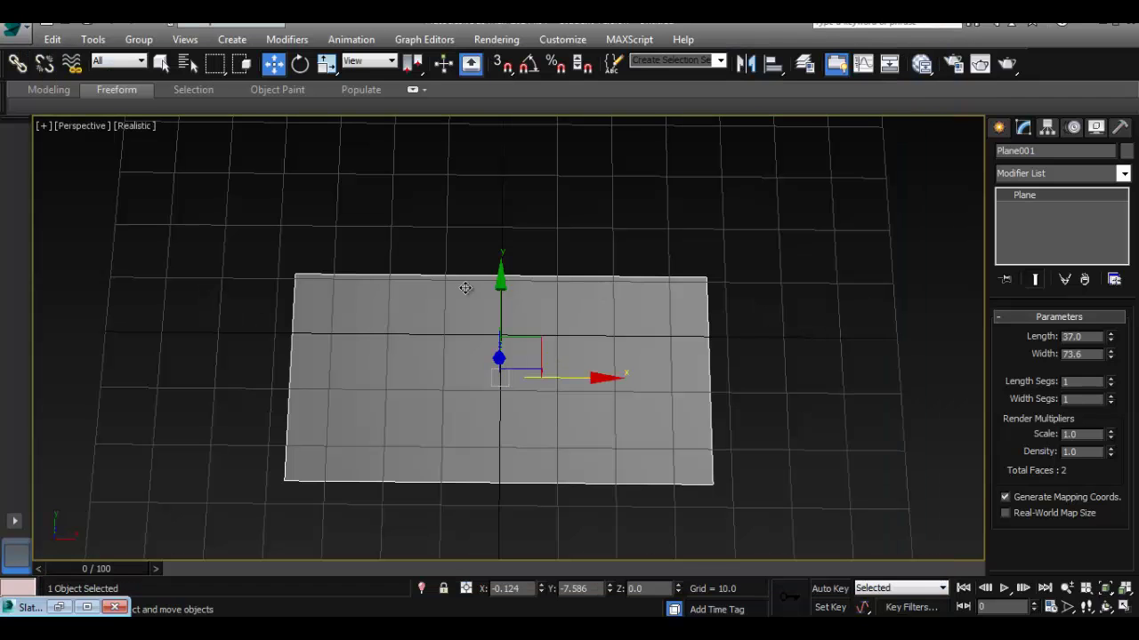
click(59, 607)
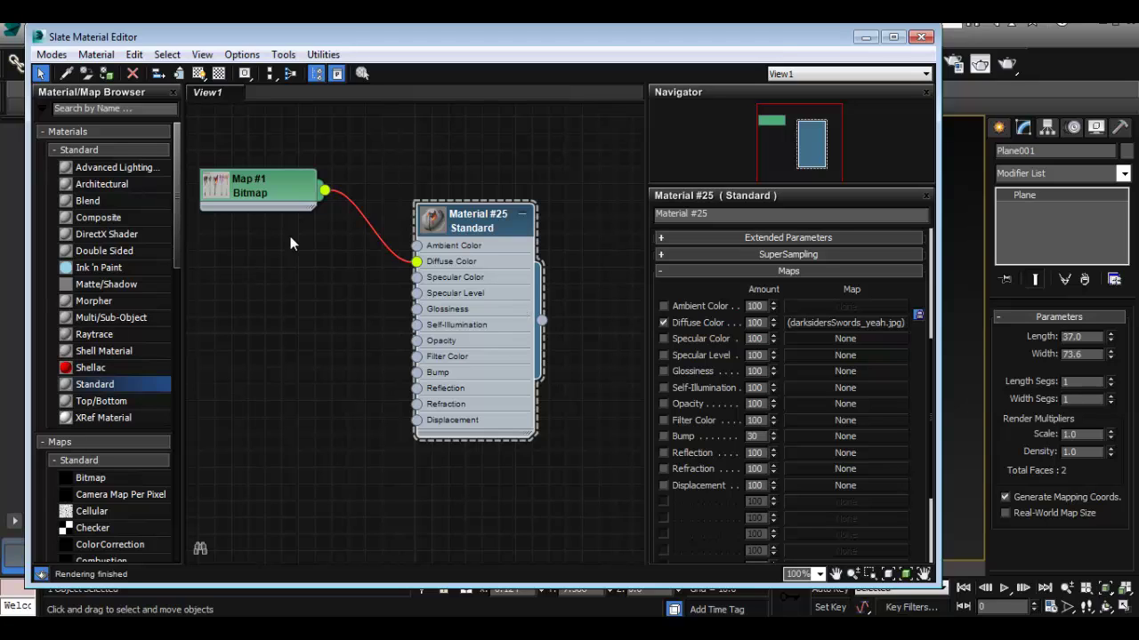
right_click(465, 218)
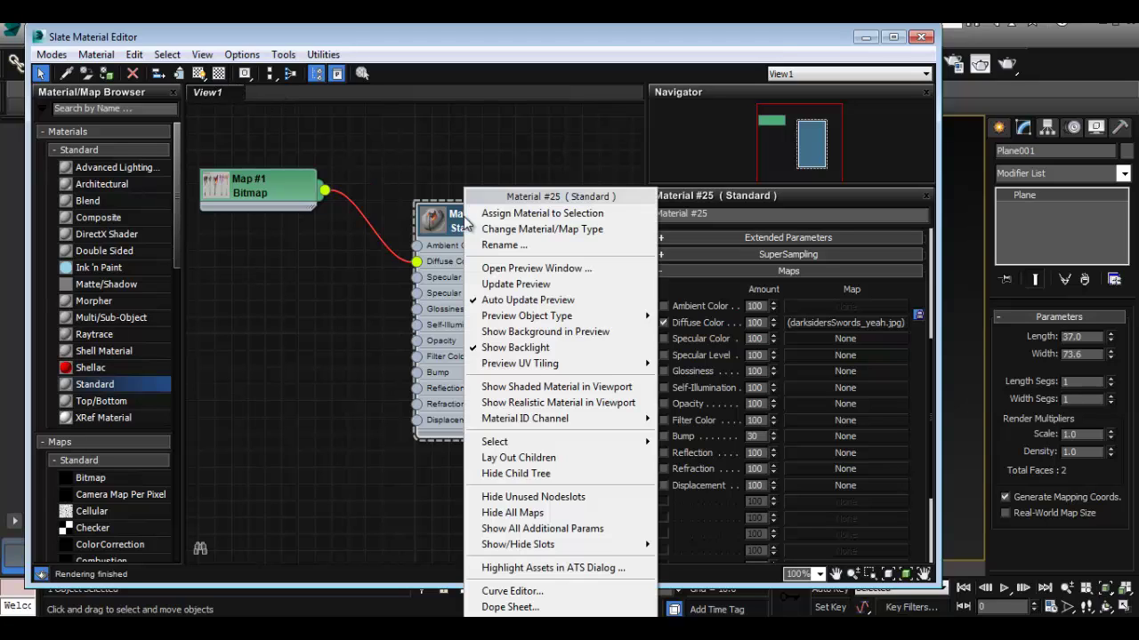
right_click(429, 218)
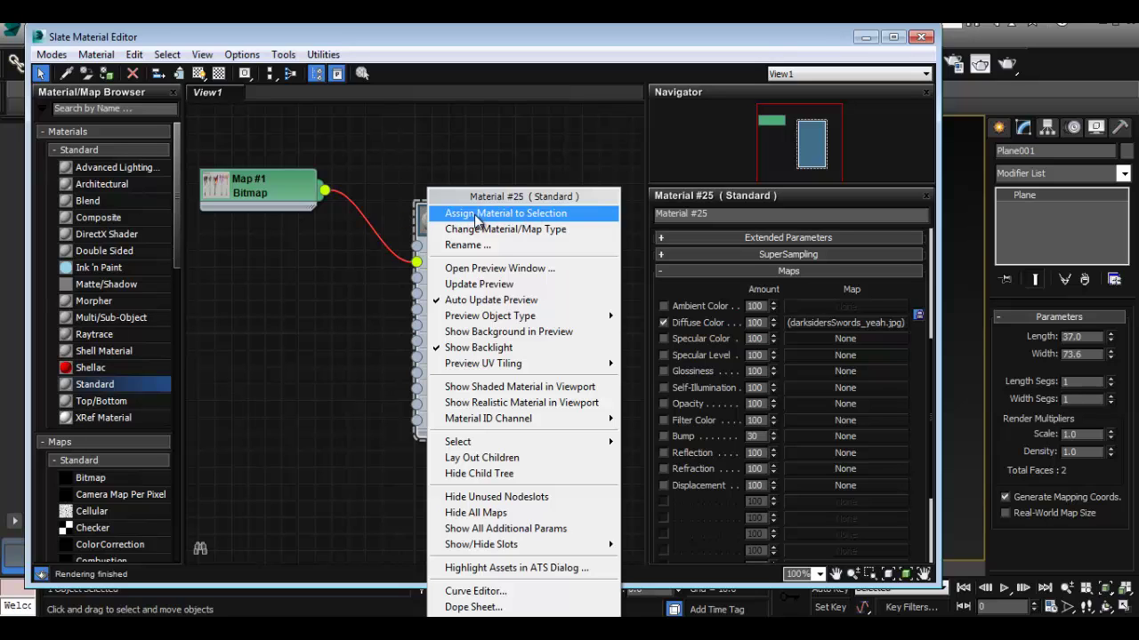
click(503, 215)
click(866, 38)
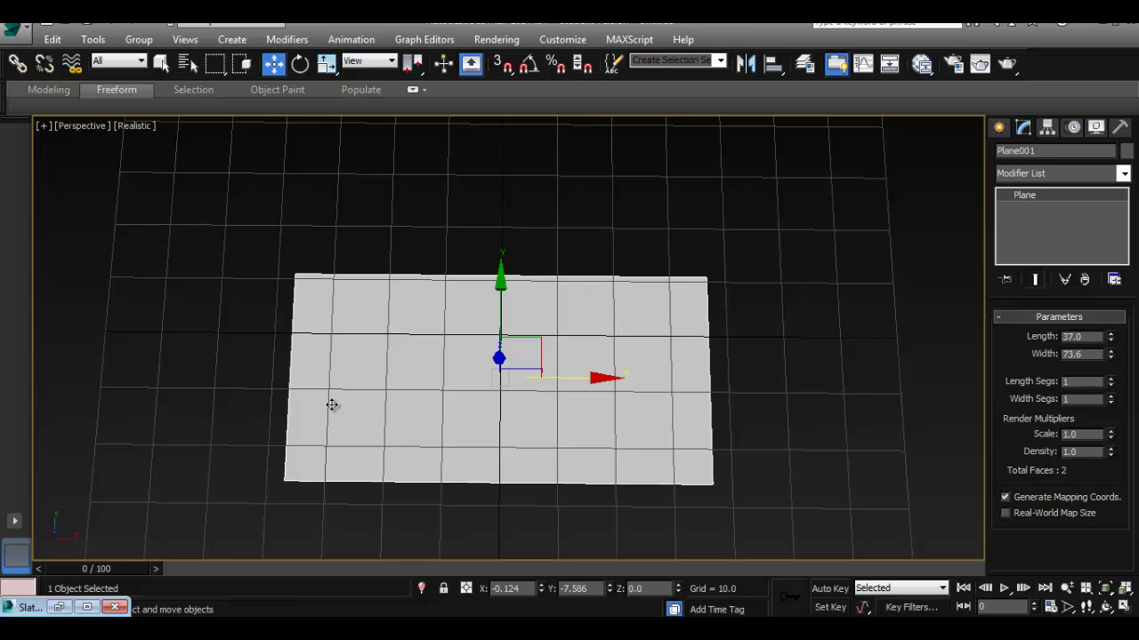
- Show the material's shaded texture in the viewport so the weapons image displays on the plane
click(59, 607)
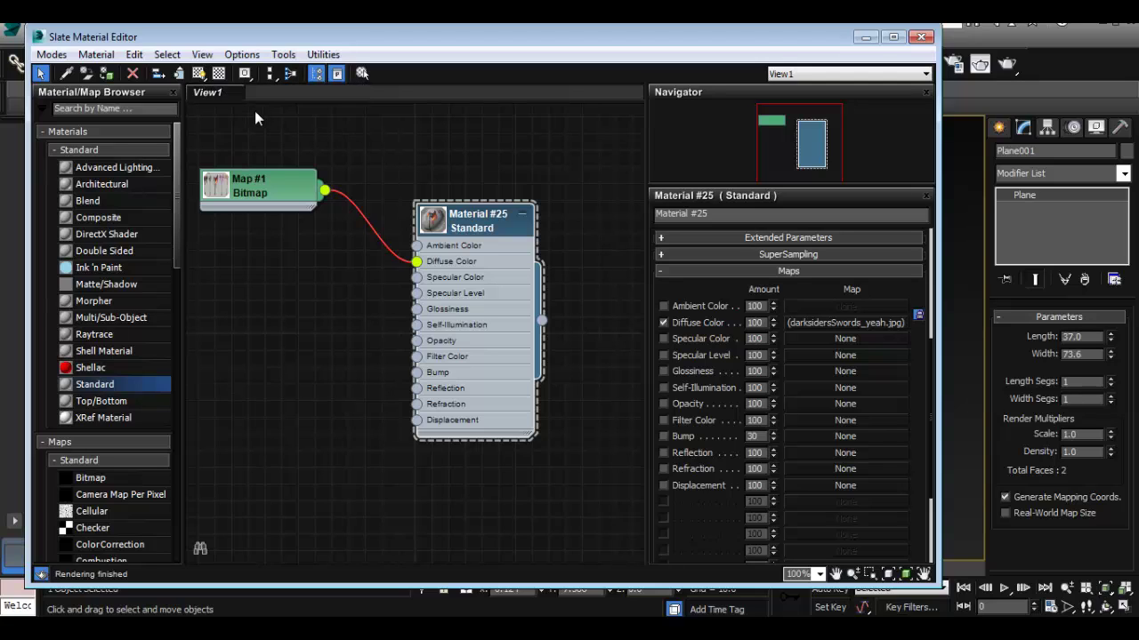
click(199, 73)
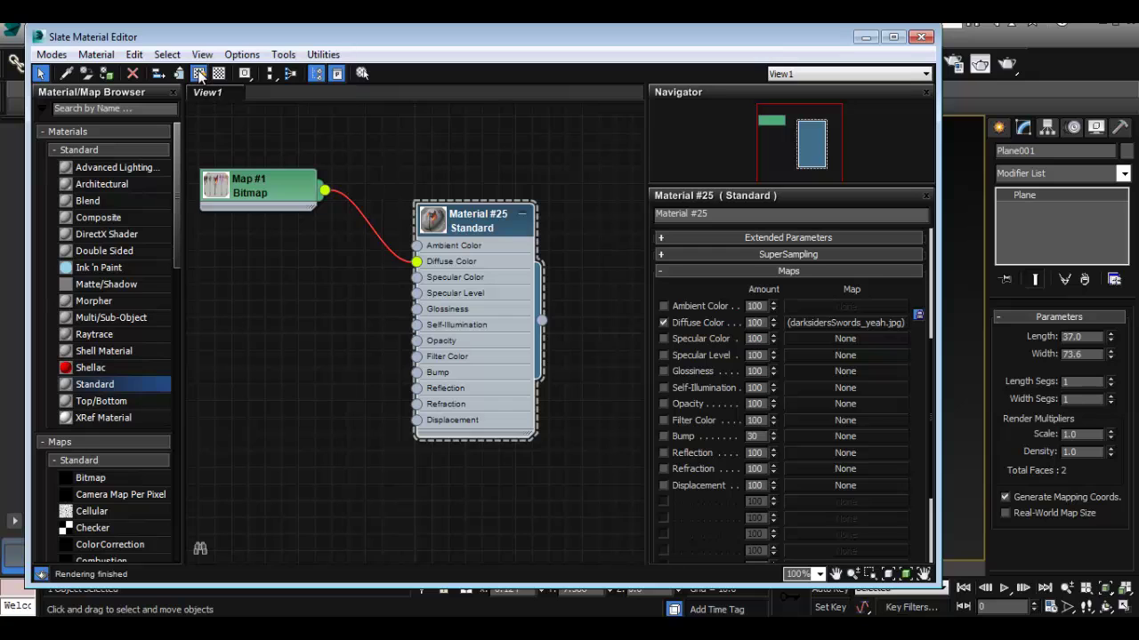
click(859, 37)
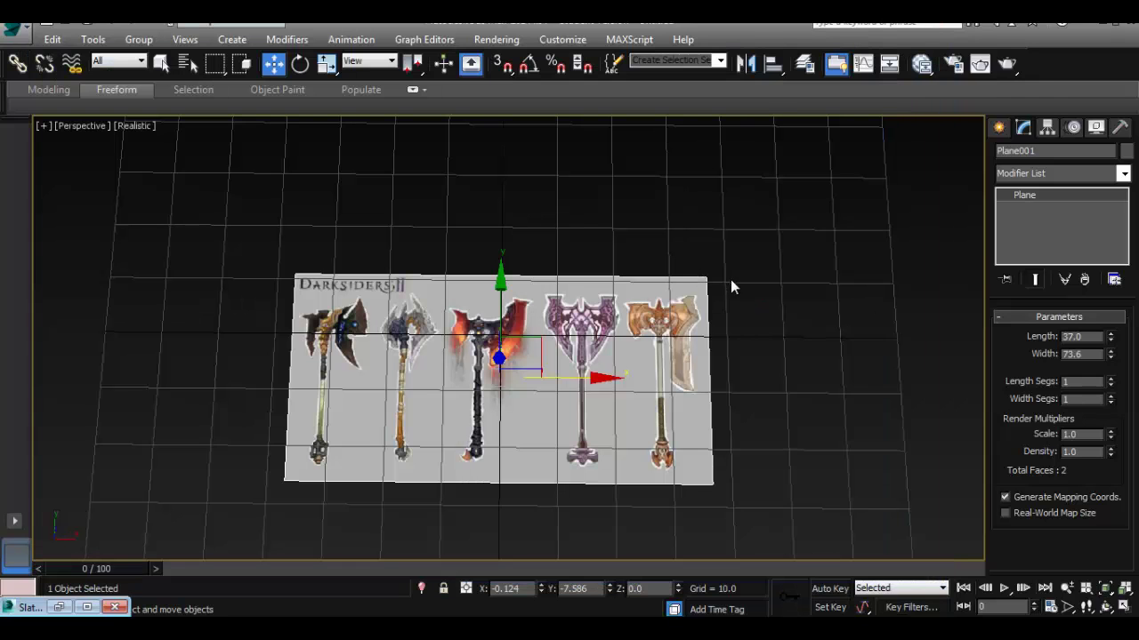
- Switch to the four-viewport layout and frame the plane larger in the Top view
mouse_move(732, 285)
alt+middle_down()
mouse_move(732, 362)
mouse_move(713, 279)
mouse_move(801, 213)
mouse_move(555, 214)
mouse_move(745, 287)
mouse_move(718, 301)
alt+middle_up()
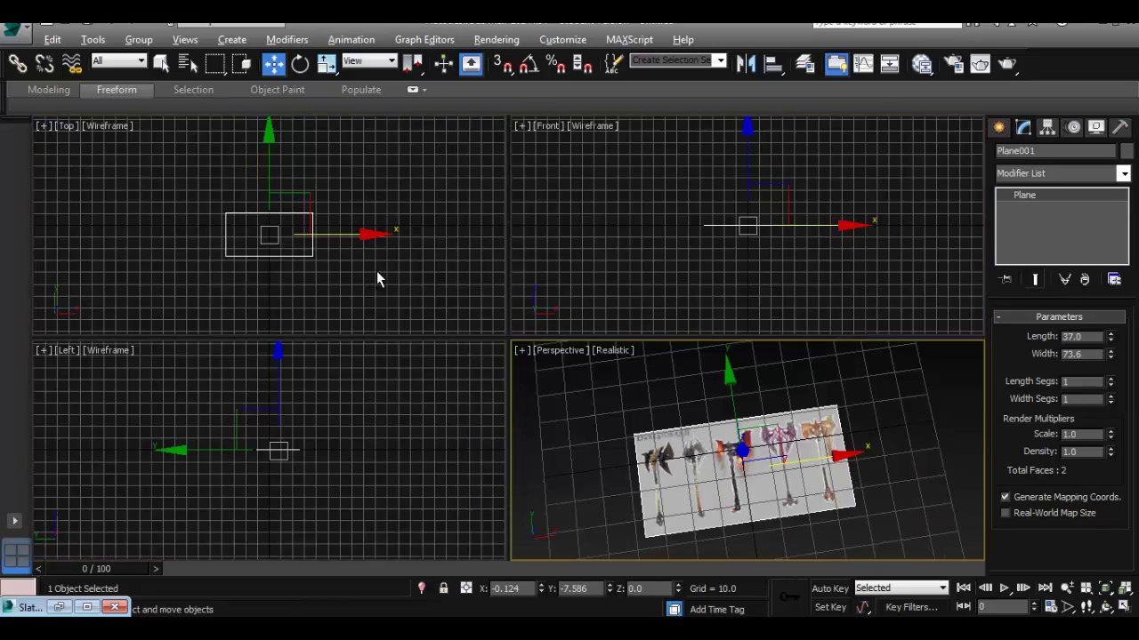
middle_drag(376, 271, 390, 302)
scroll(249, 254, up, 5)
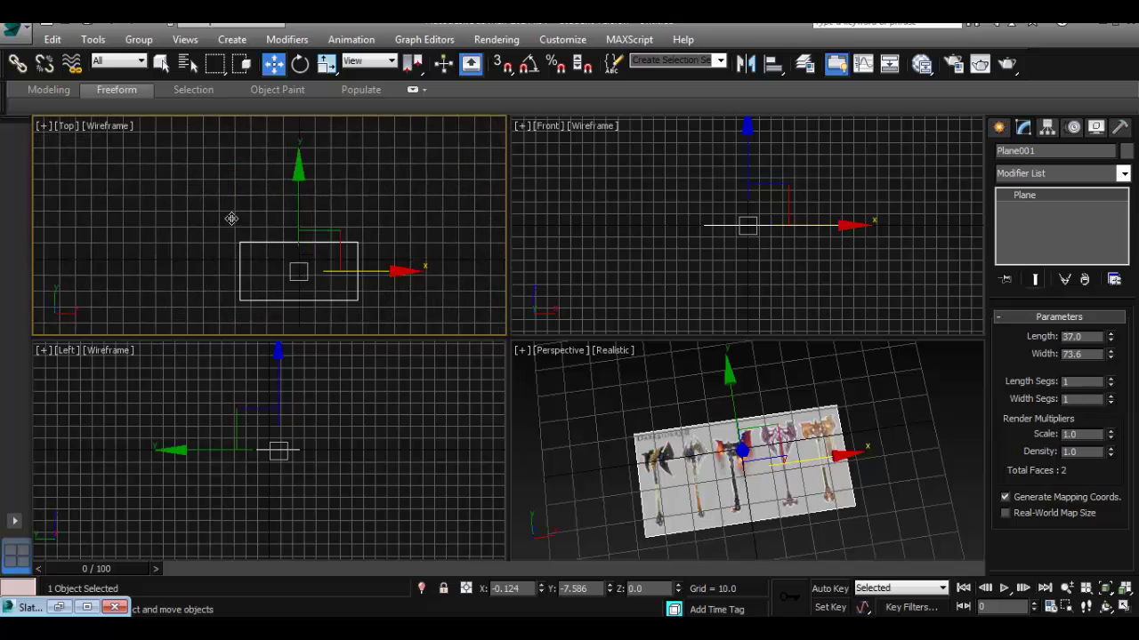
middle_drag(228, 183, 216, 172)
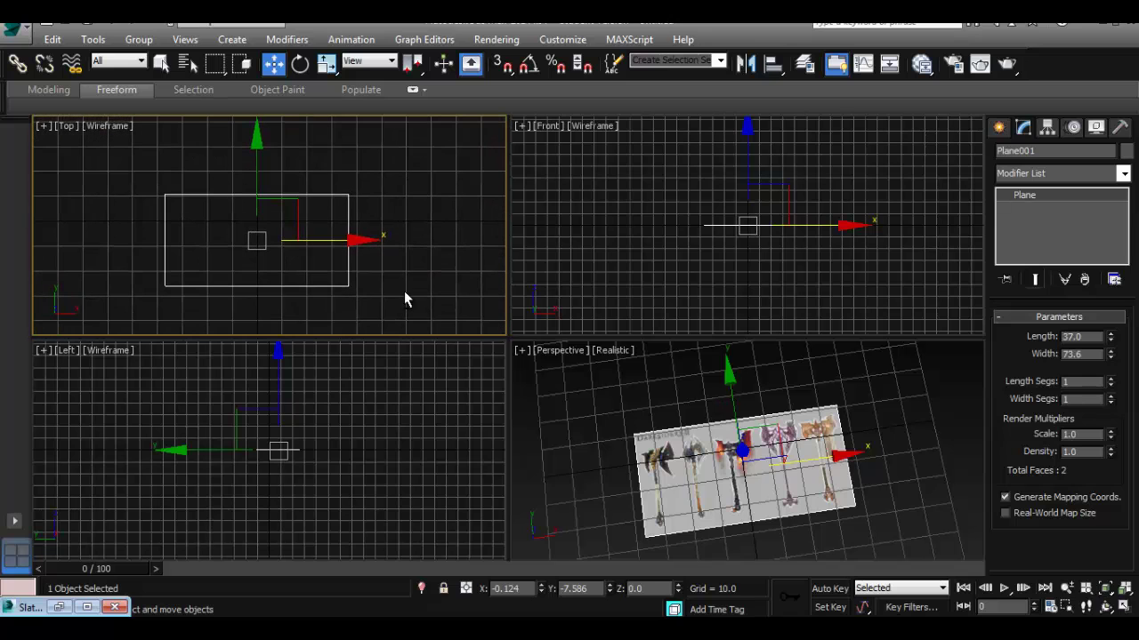
mouse_move(404, 297)
middle_down()
mouse_move(403, 262)
mouse_move(412, 290)
middle_up()
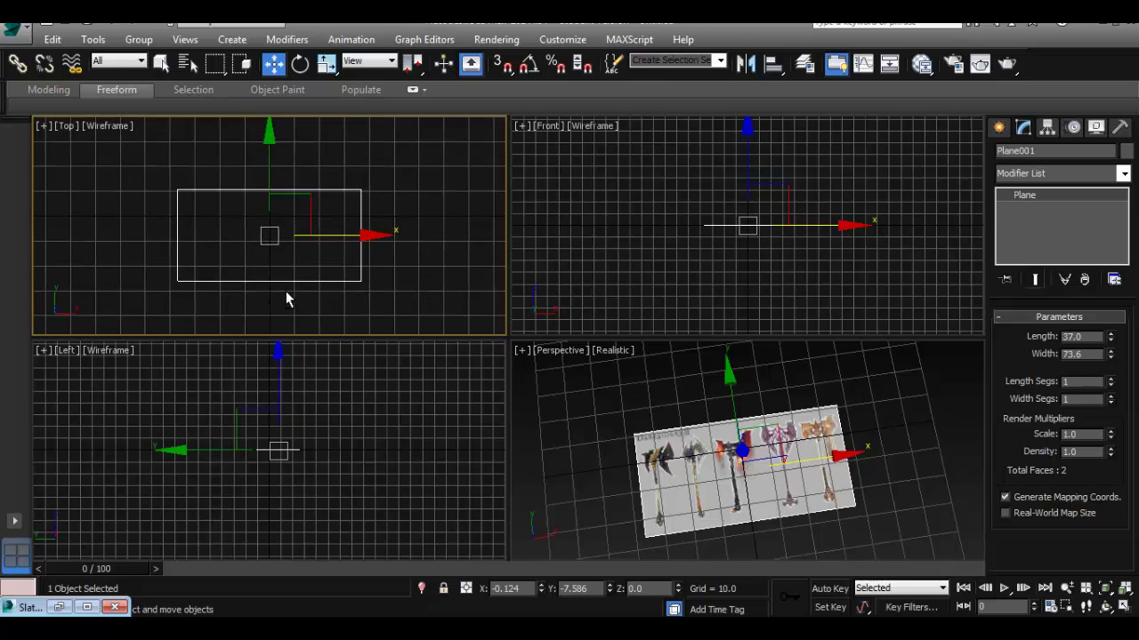
scroll(224, 241, up, 2)
middle_drag(223, 239, 213, 230)
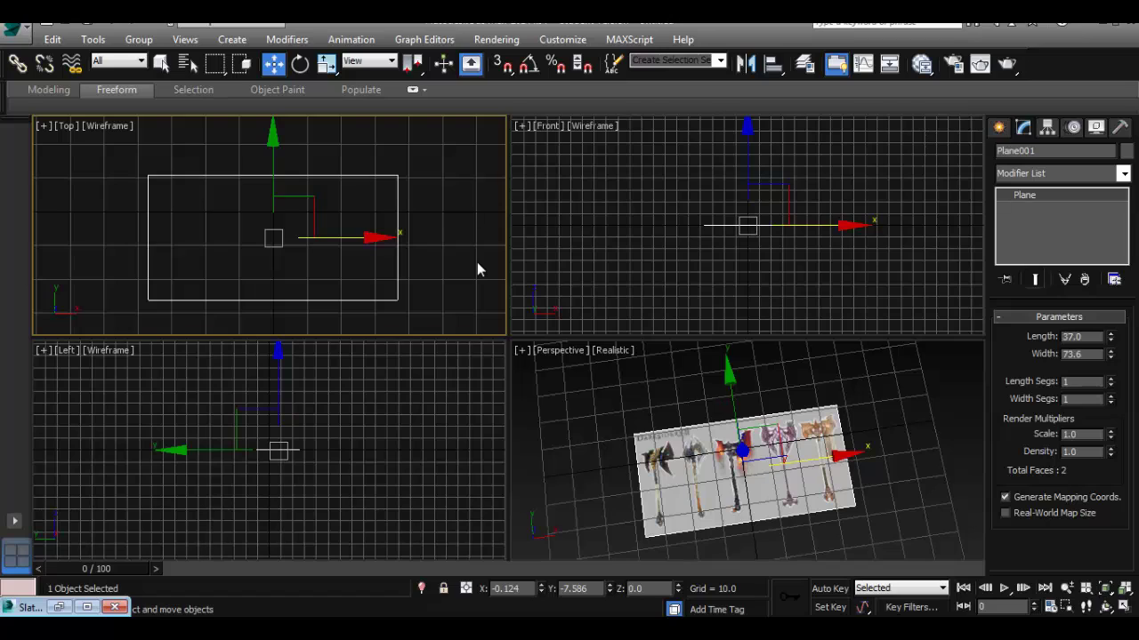
- Create a new layer containing the selected plane and name the layer reference_image
click(805, 69)
drag(631, 171, 335, 153)
right_click(863, 433)
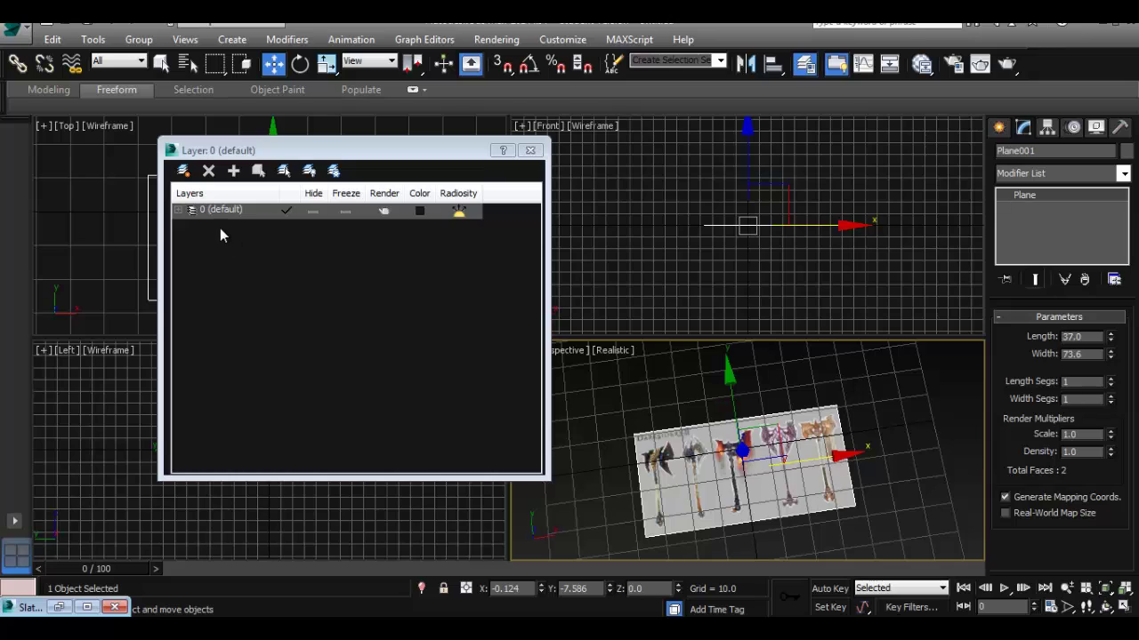
click(183, 171)
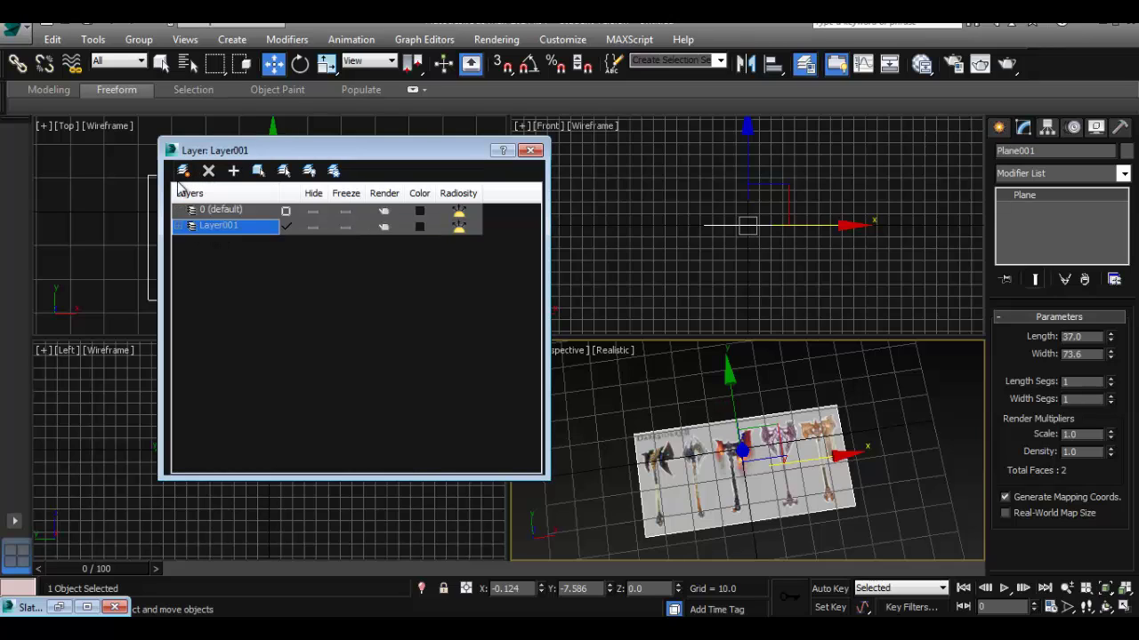
double_click(233, 226)
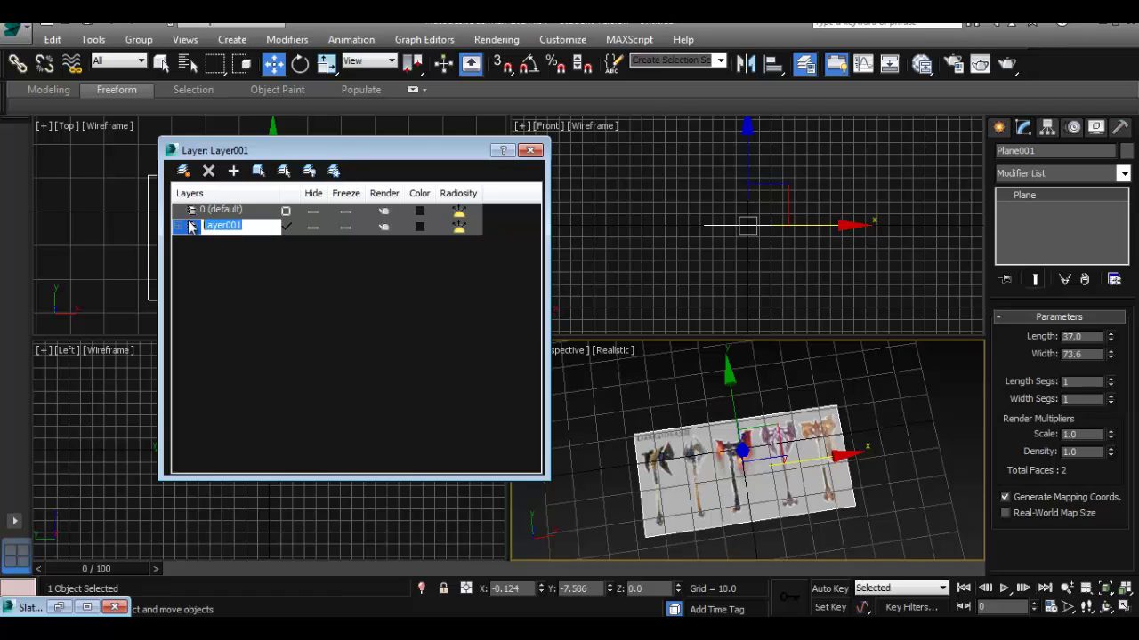
text(reference_image)
key(Return)
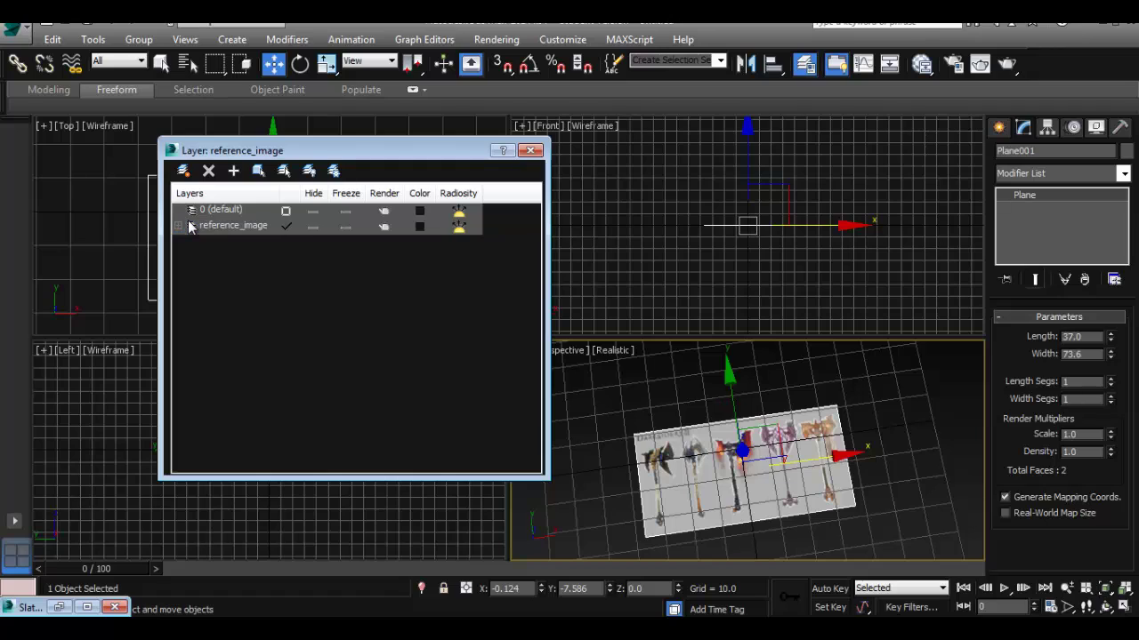
- Expand the reference_image layer and rename the plane inside it to refence
click(188, 223)
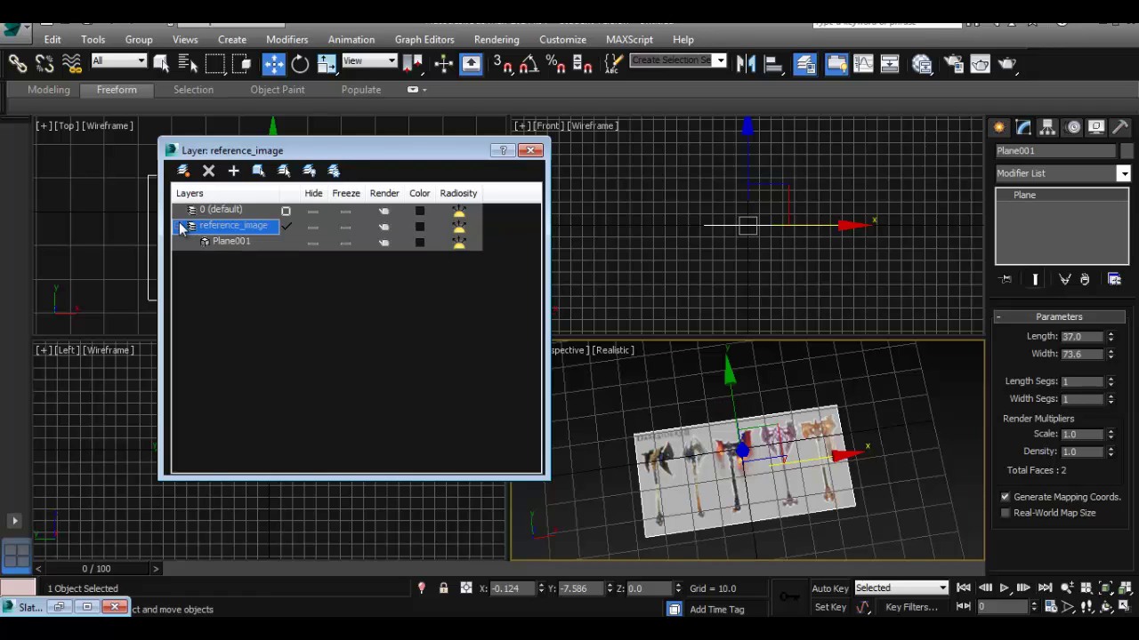
click(234, 244)
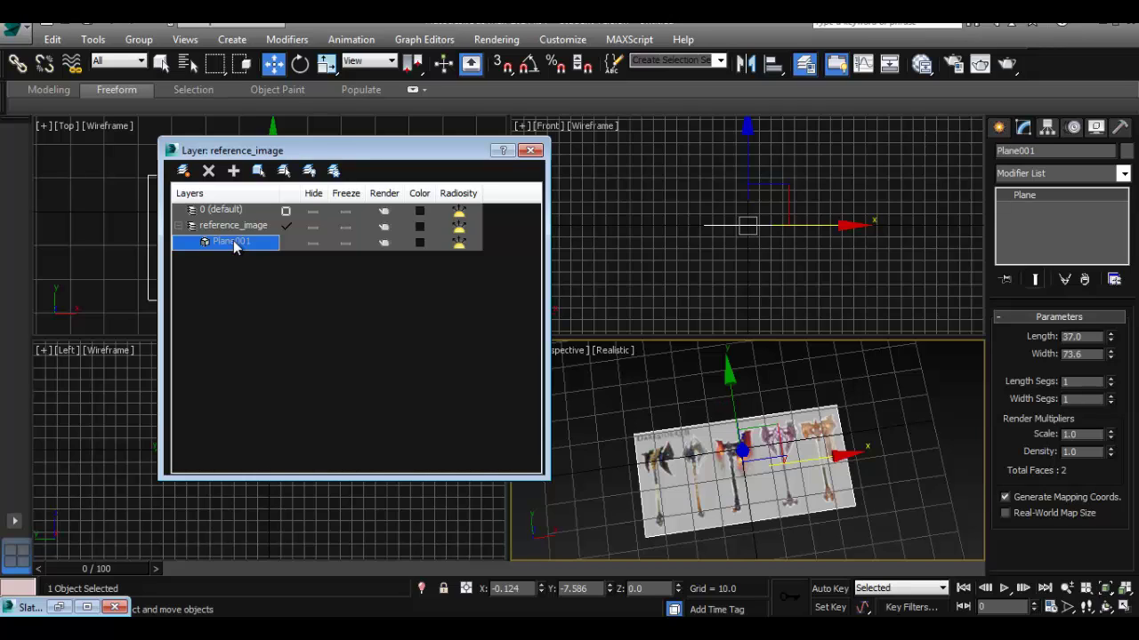
click(1039, 150)
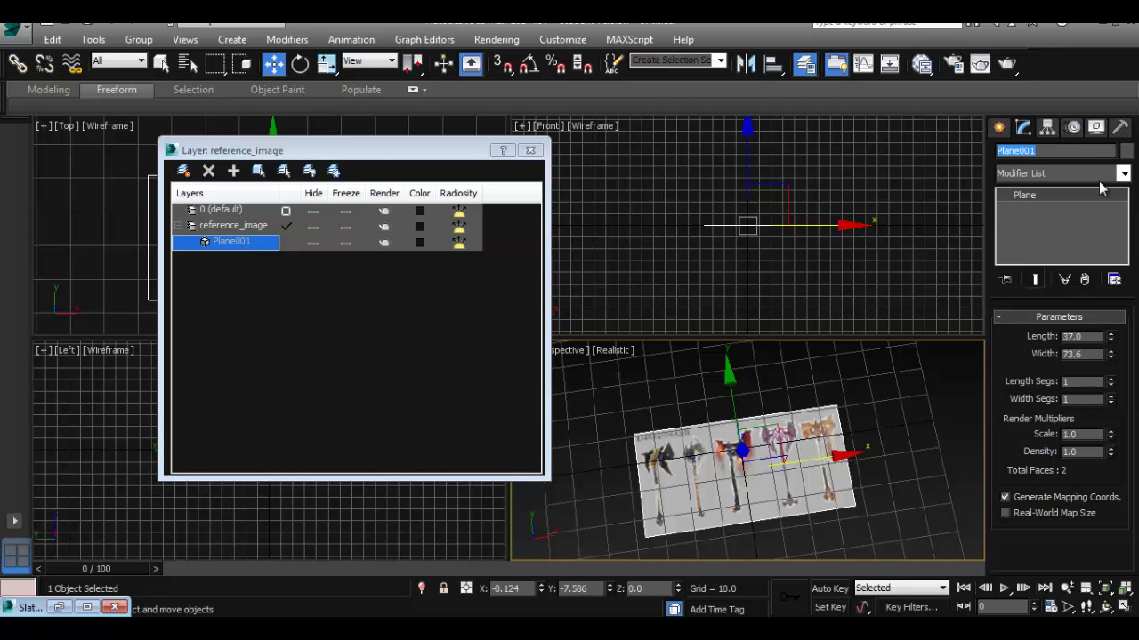
text(iamg)
key(BackSpace)
key(BackSpace)
key(BackSpace)
key(BackSpace)
key(BackSpace)
text(refence)
click(240, 289)
click(237, 225)
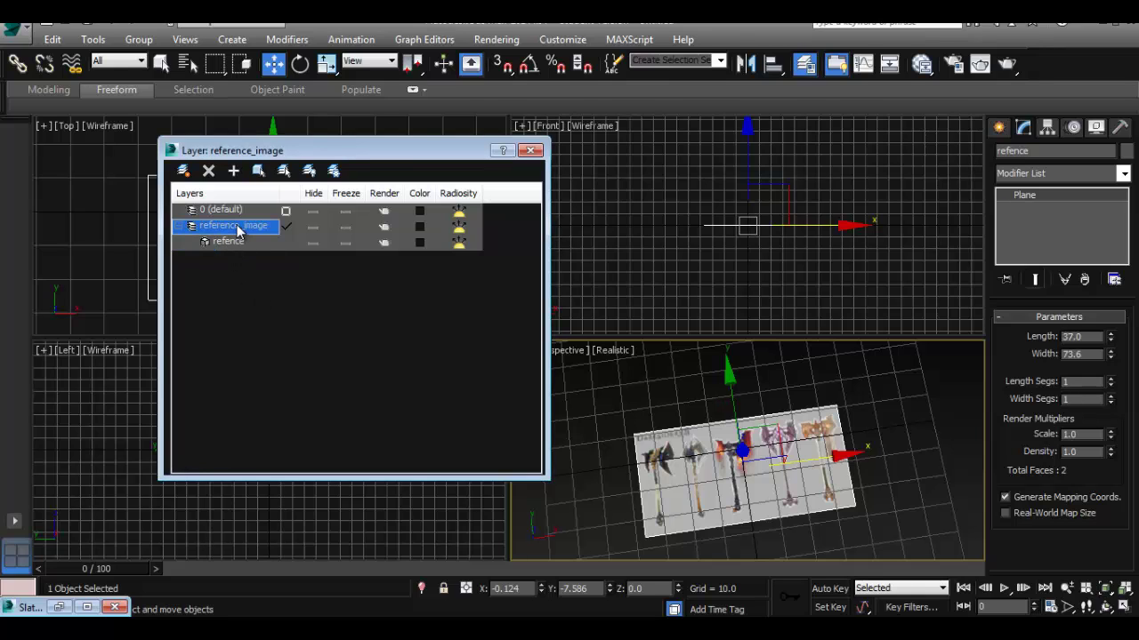
drag(346, 153, 296, 197)
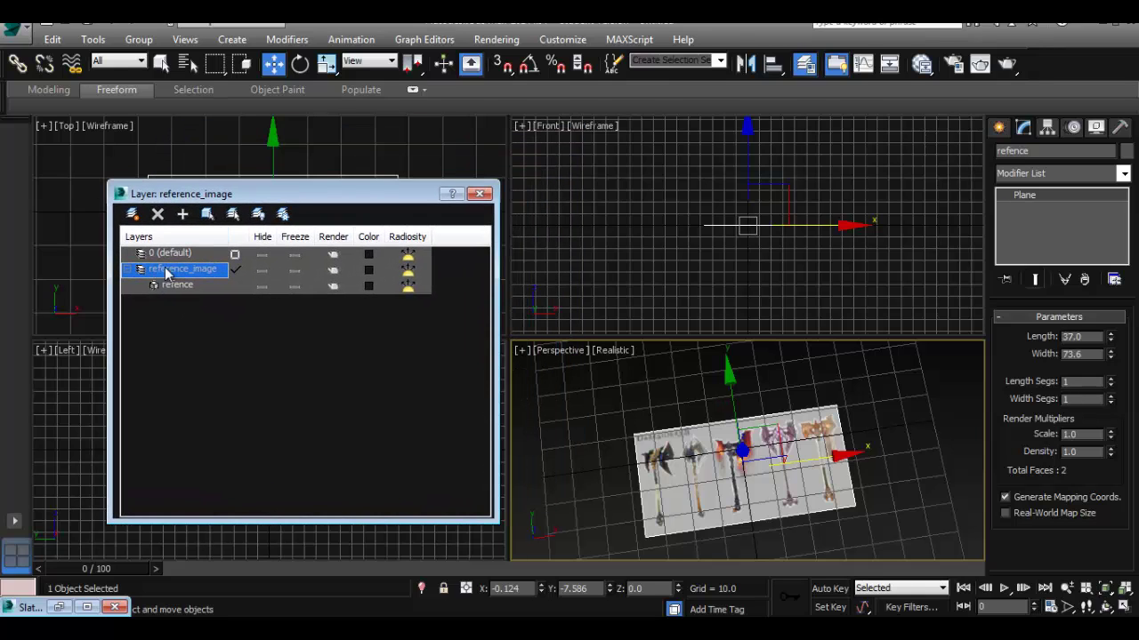
right_click(182, 269)
click(203, 276)
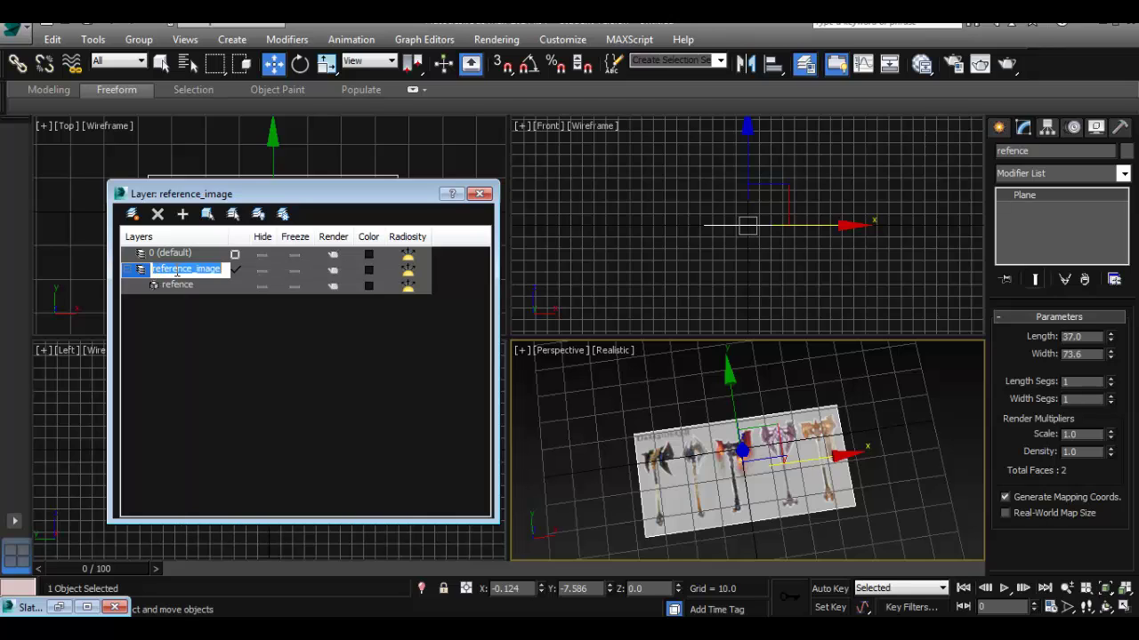
click(178, 285)
click(181, 268)
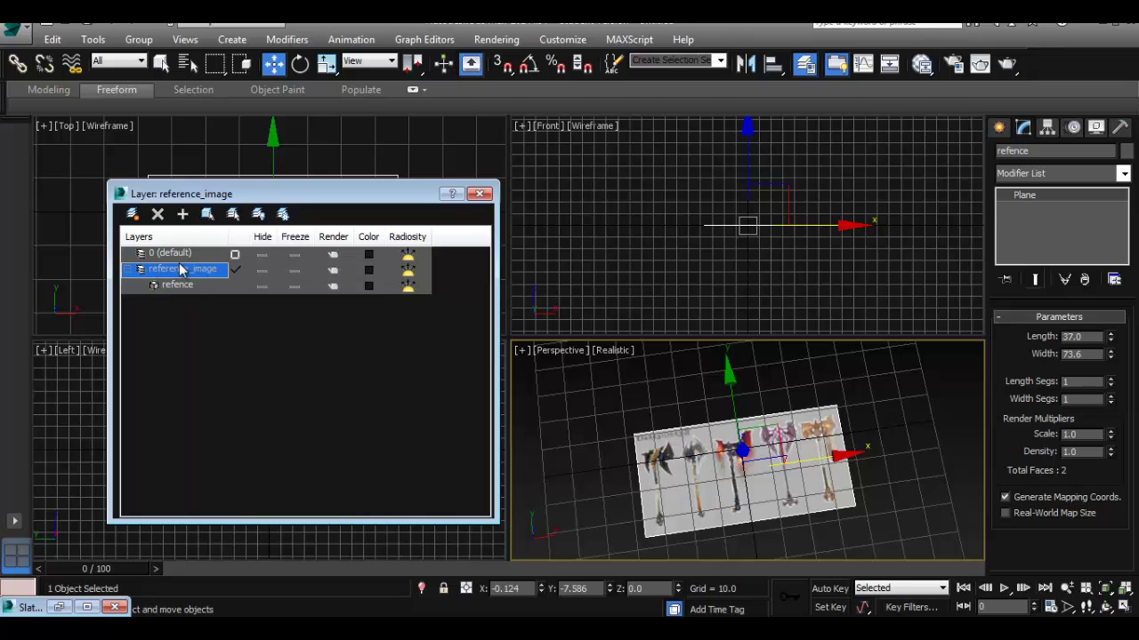
- Open the layer properties of reference_image and set the layer's display mode to Shaded
right_click(170, 269)
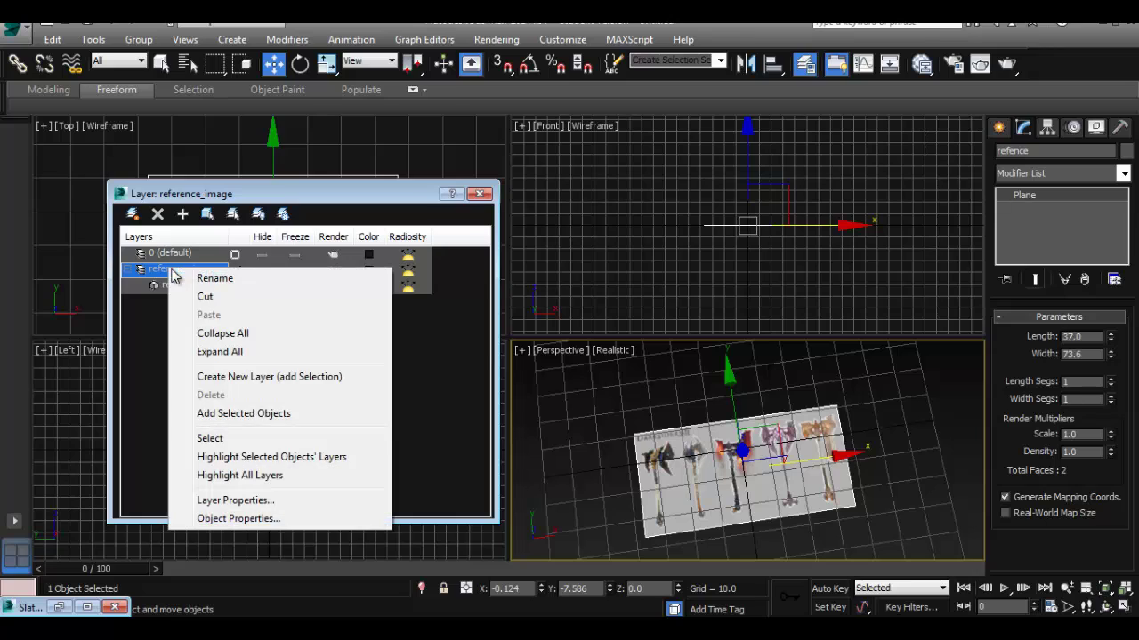
click(250, 500)
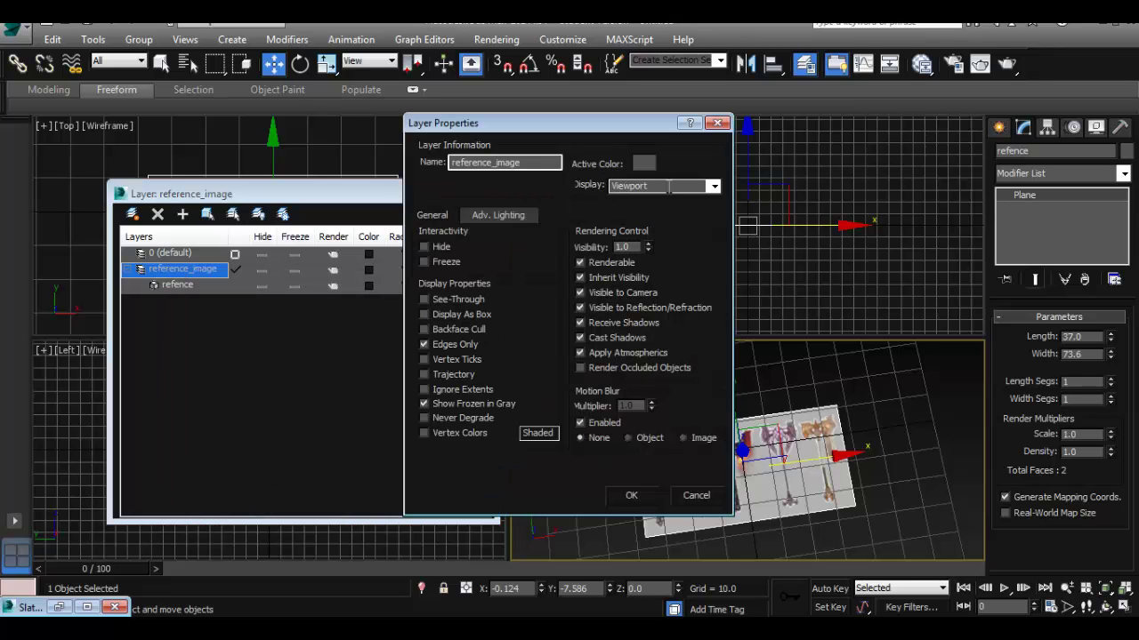
click(714, 186)
click(652, 234)
drag(600, 130, 645, 145)
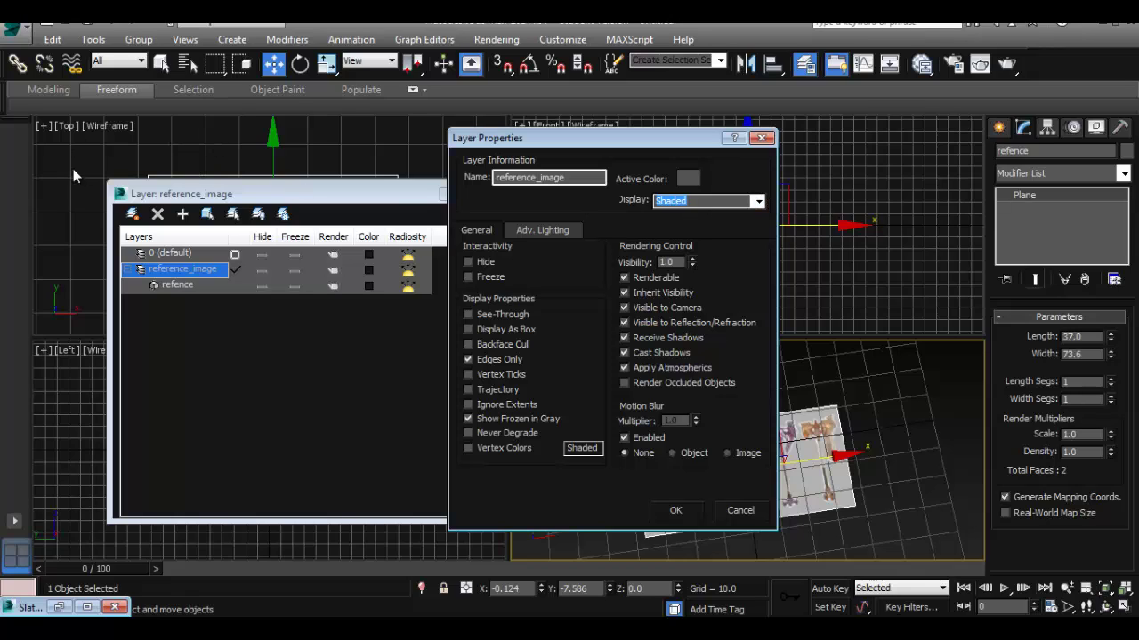
- Freeze the reference_image layer, turn off Show Frozen in Gray and apply the layer properties
click(468, 276)
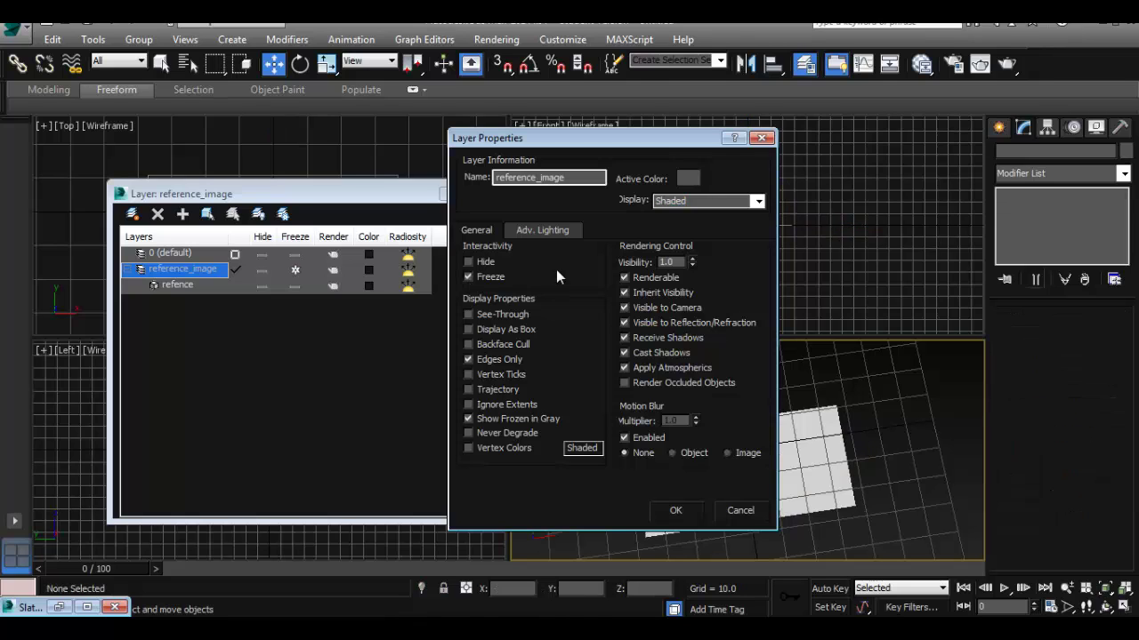
drag(603, 143, 632, 136)
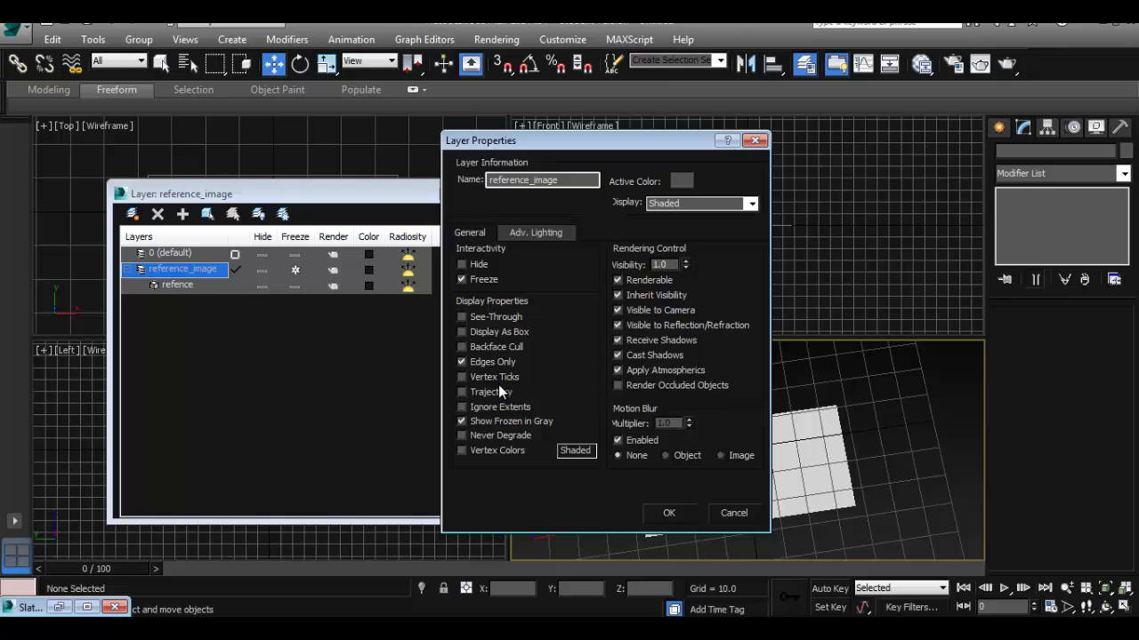
mouse_move(626, 140)
mouse_down()
mouse_move(649, 129)
mouse_move(628, 129)
mouse_up()
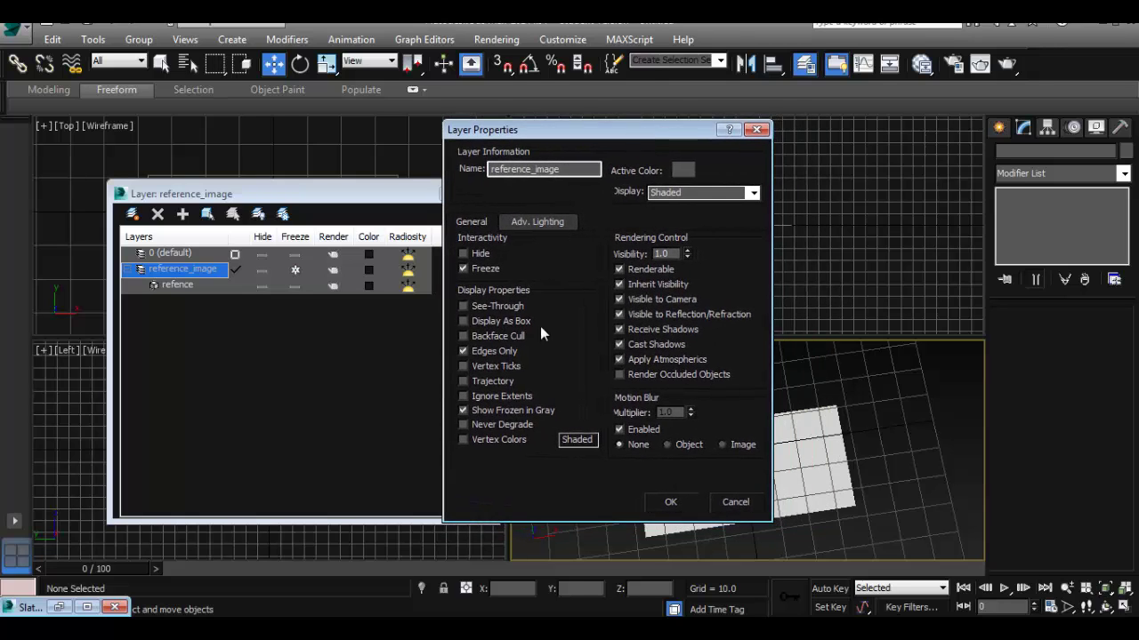
click(464, 410)
click(667, 503)
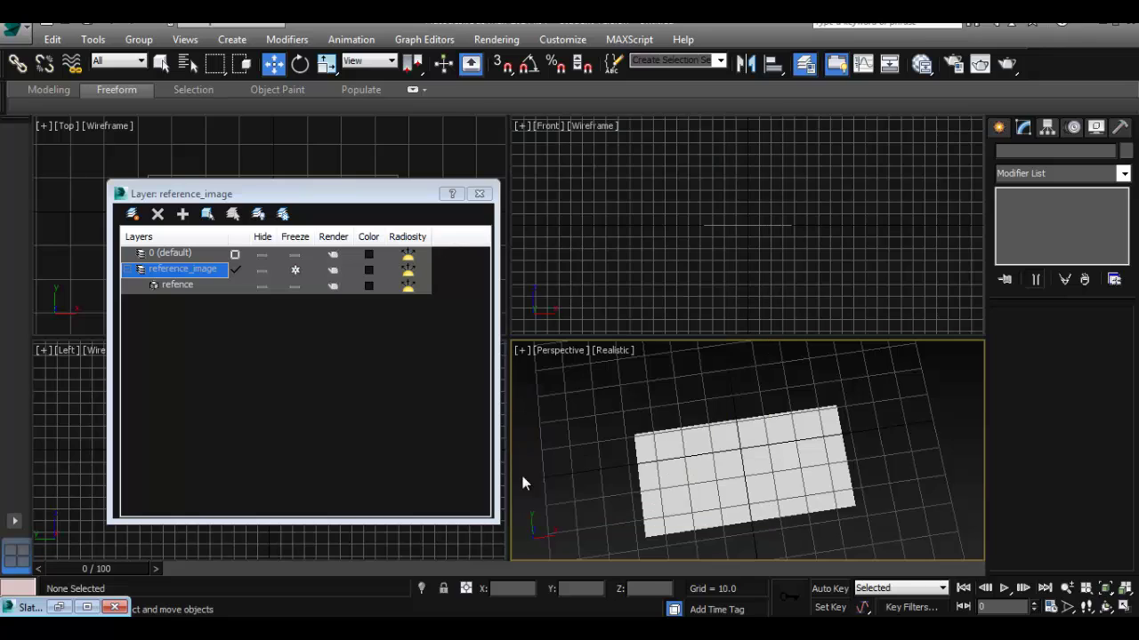
- In the refence plane's object properties, switch Display Properties to By Layer and enable Freeze
click(176, 287)
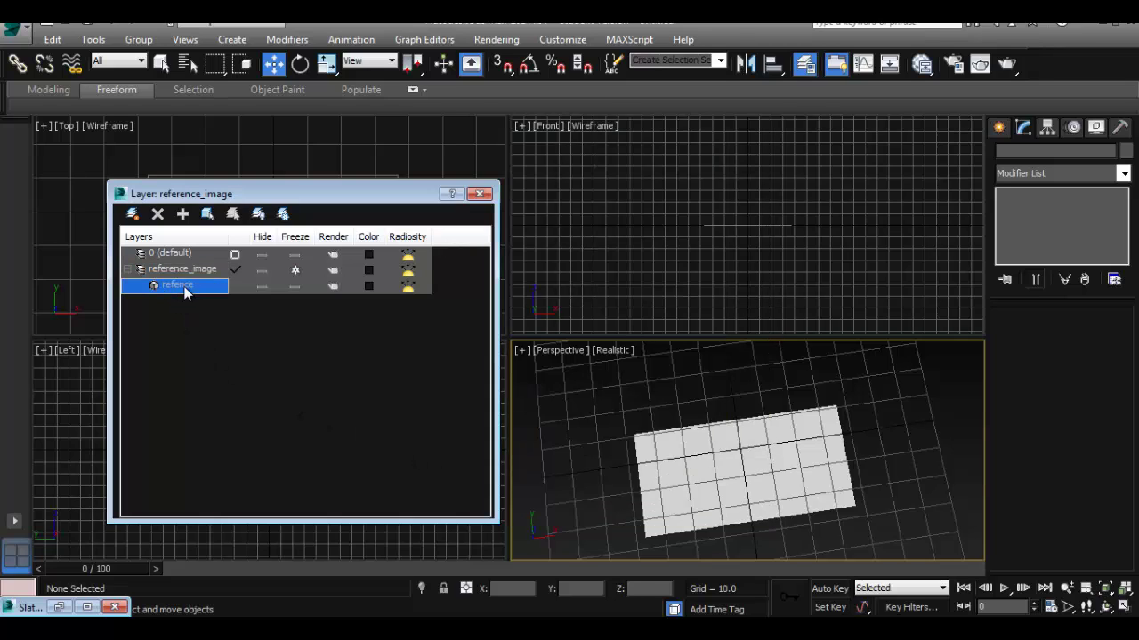
right_click(184, 290)
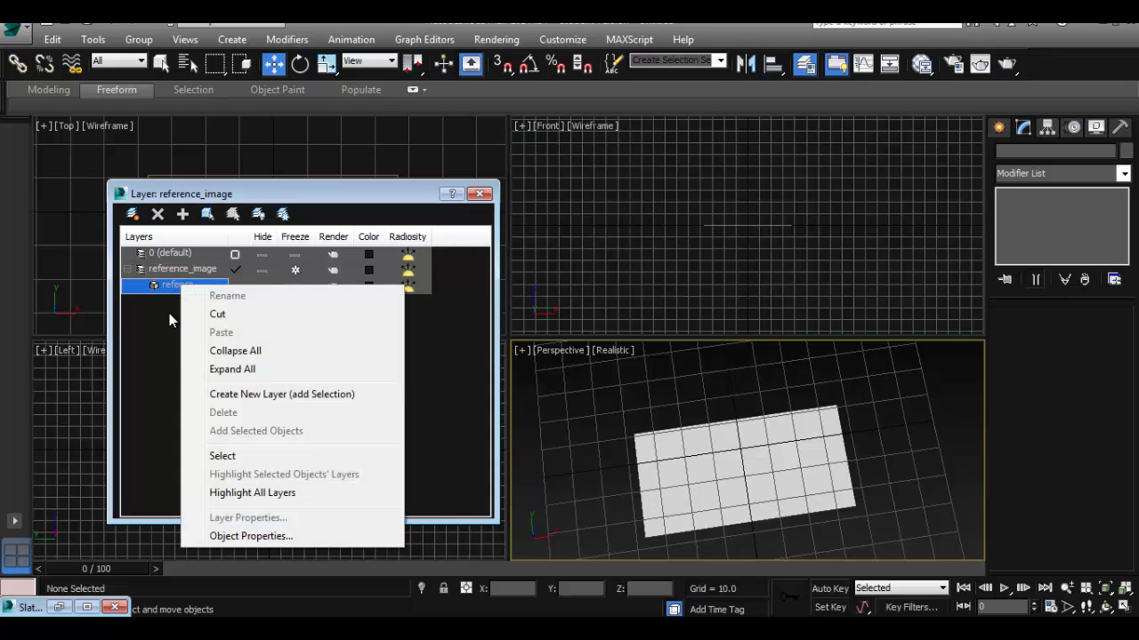
click(227, 536)
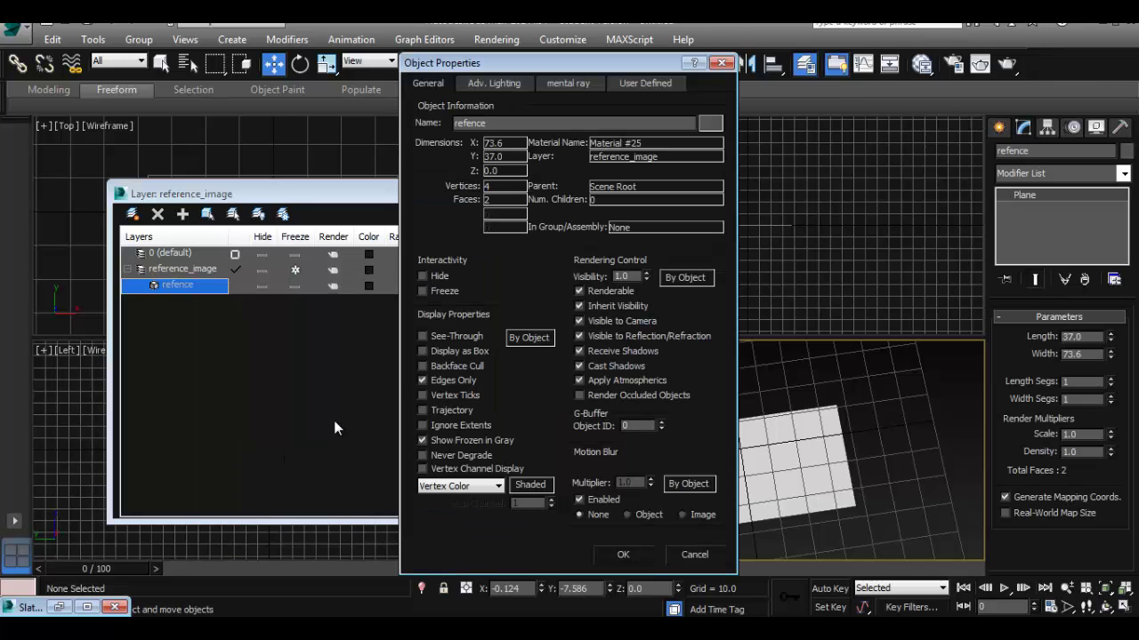
click(534, 340)
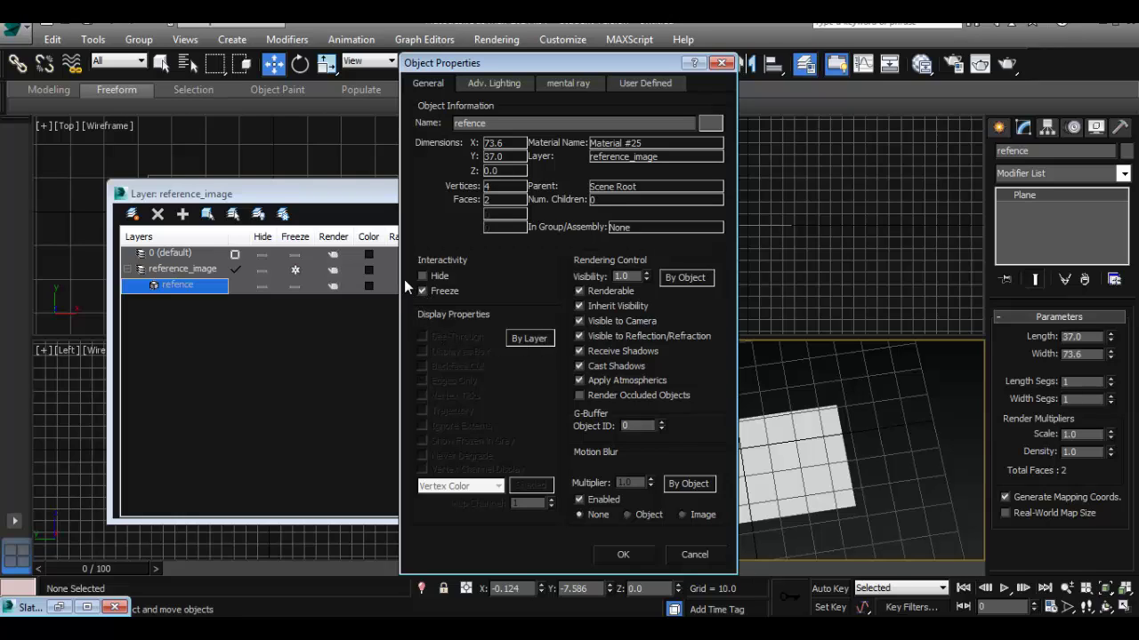
click(623, 555)
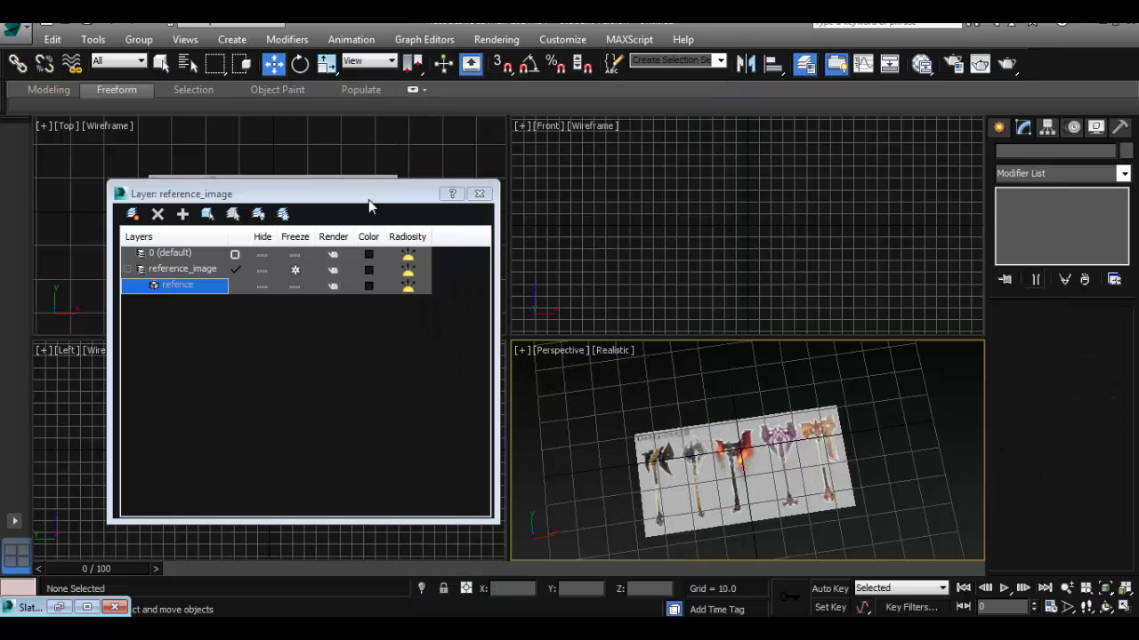
- Close the layer manager and examine the frozen reference plane in the Top and Perspective views
drag(368, 197, 850, 215)
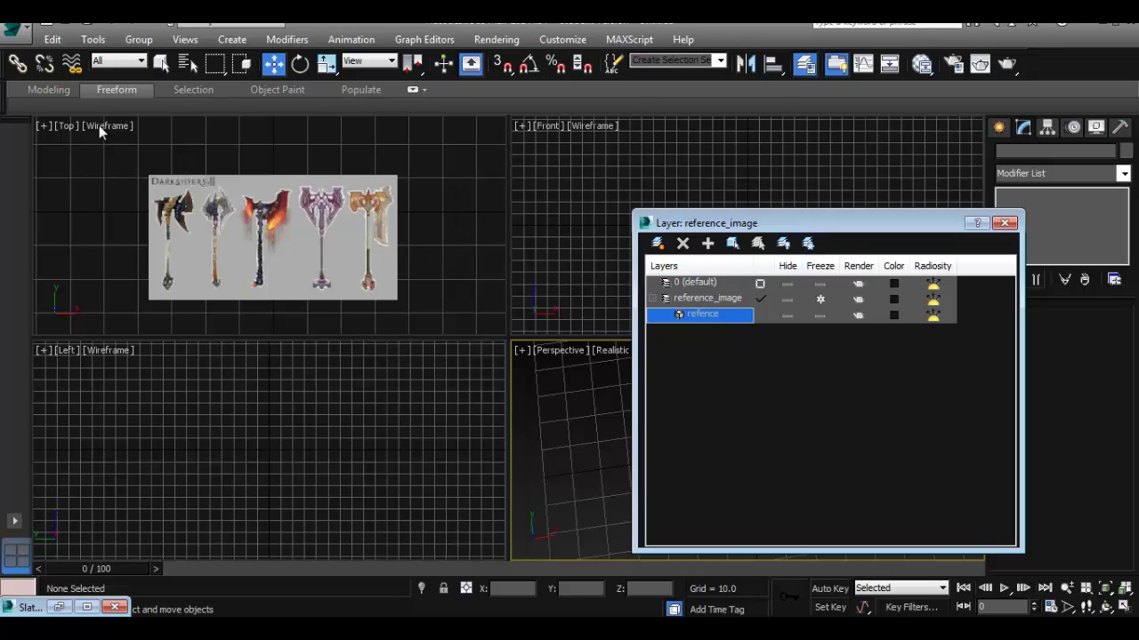
click(707, 298)
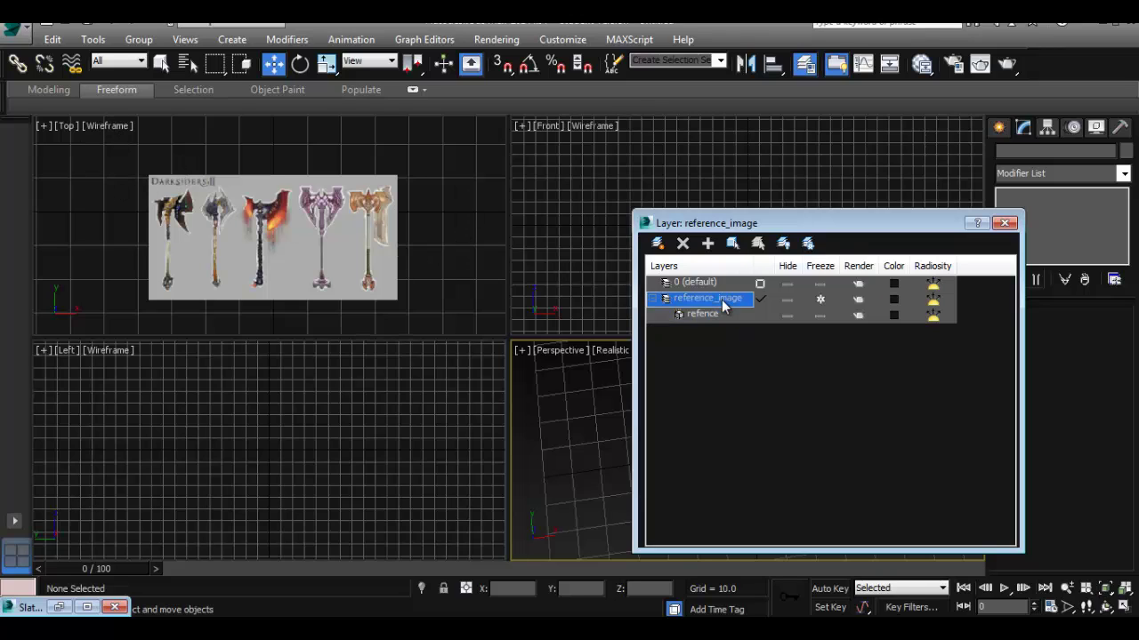
click(702, 314)
click(1004, 223)
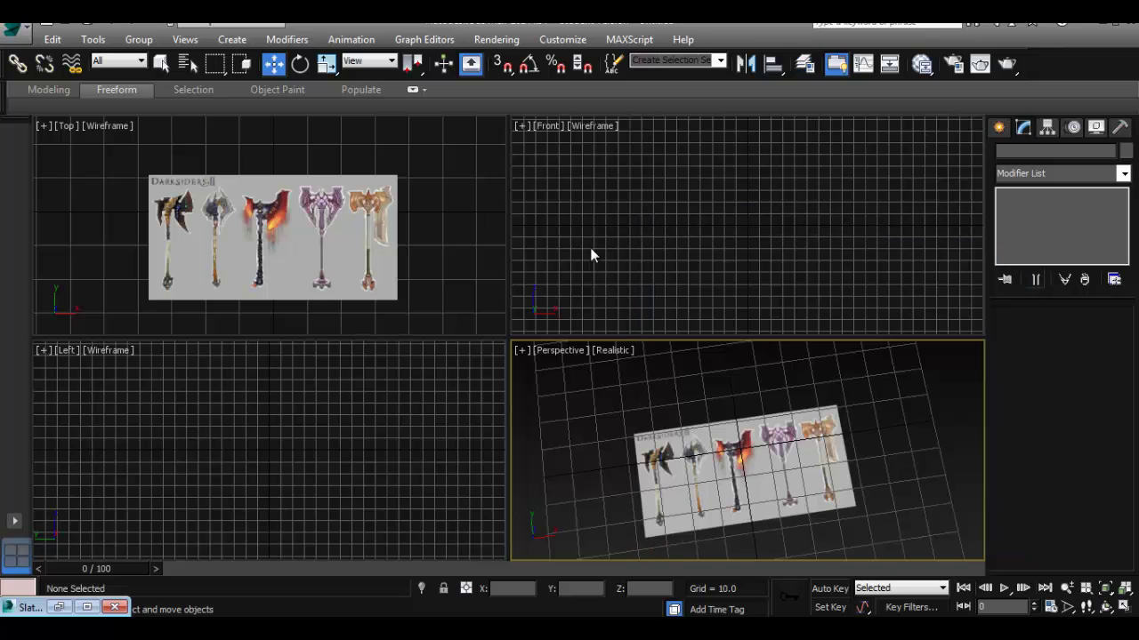
click(442, 262)
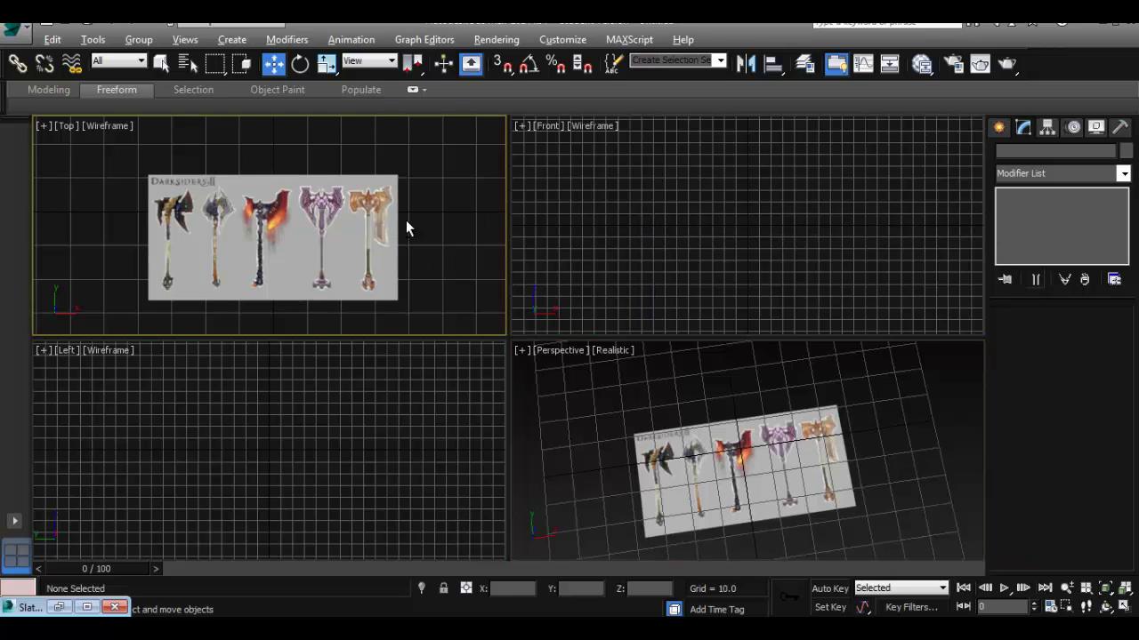
alt+middle_drag(816, 473, 869, 454)
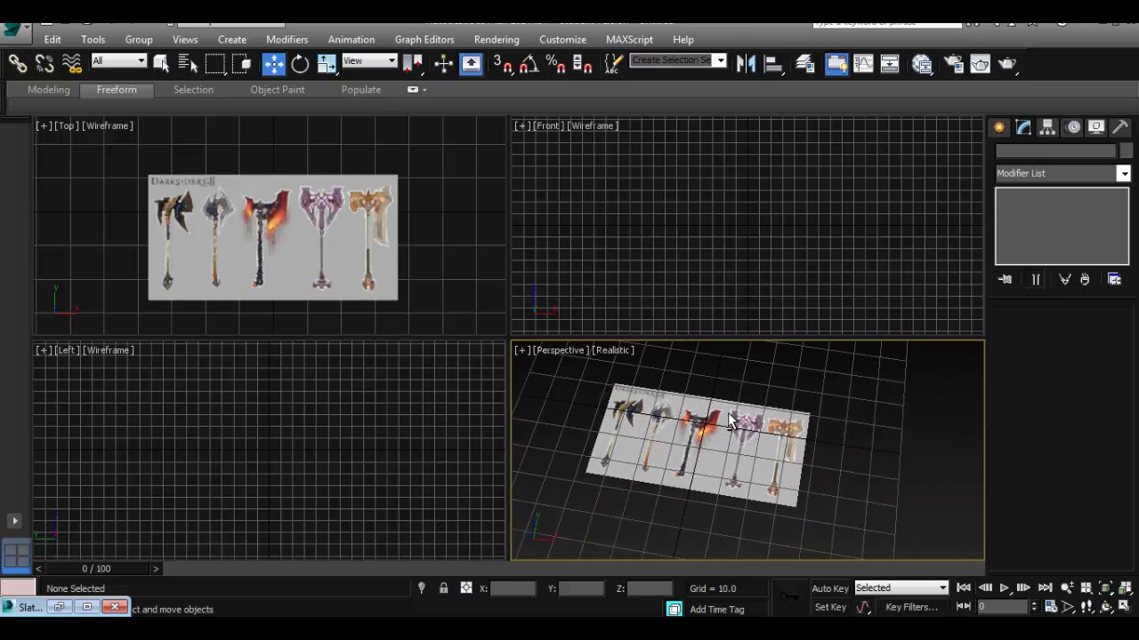
mouse_move(728, 413)
alt+middle_down()
mouse_move(769, 443)
mouse_move(724, 426)
alt+middle_up()
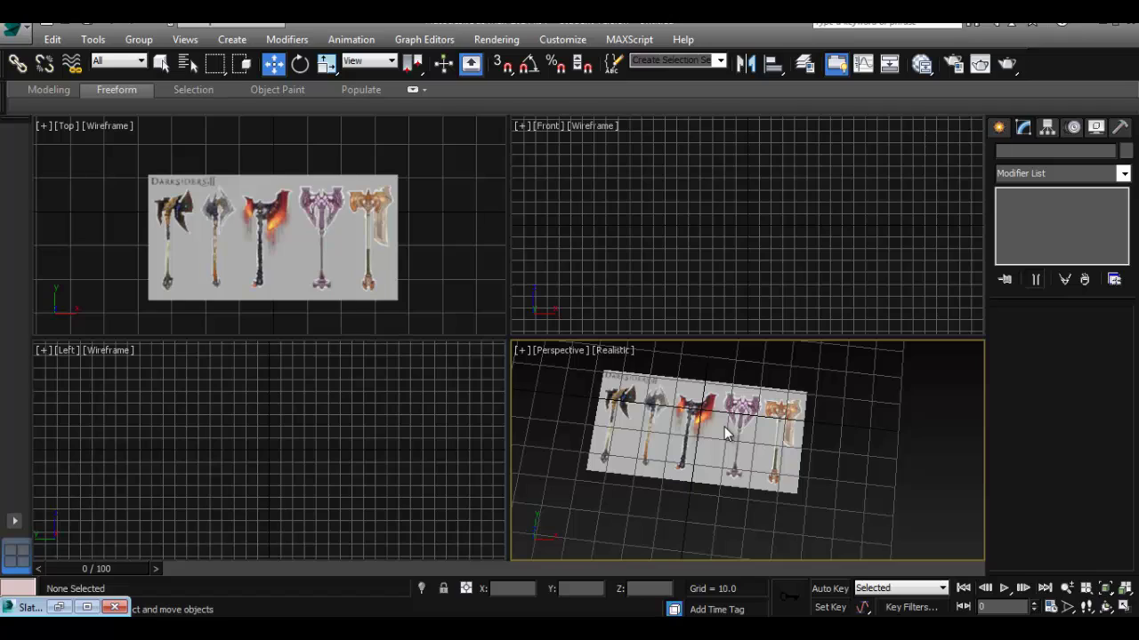